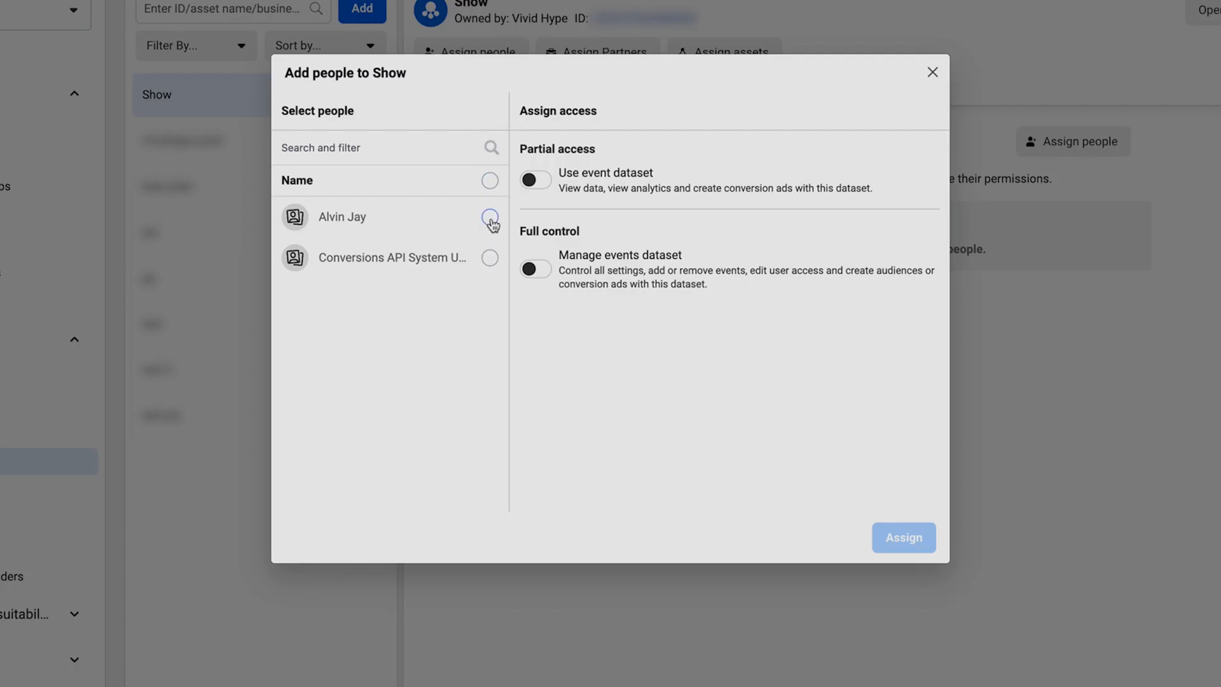
# Assign the listed person to the Show dataset with full control to manage the events dataset.
pyautogui.click(490, 219)
pyautogui.click(538, 277)
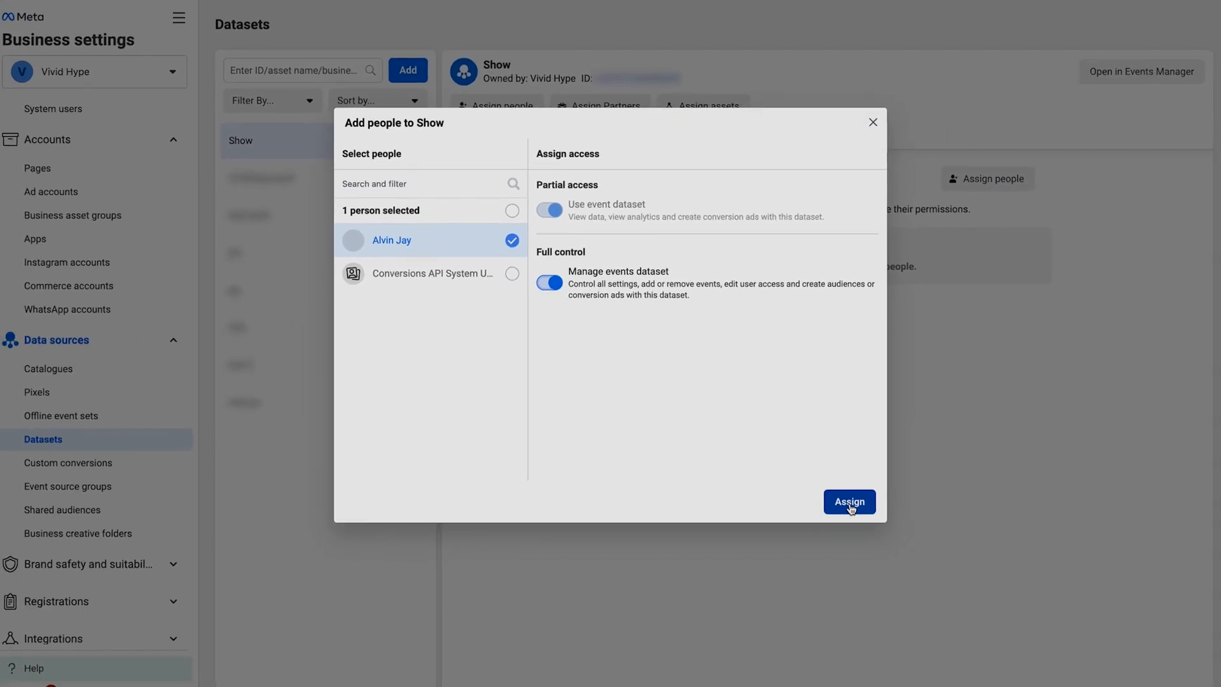
pyautogui.click(851, 503)
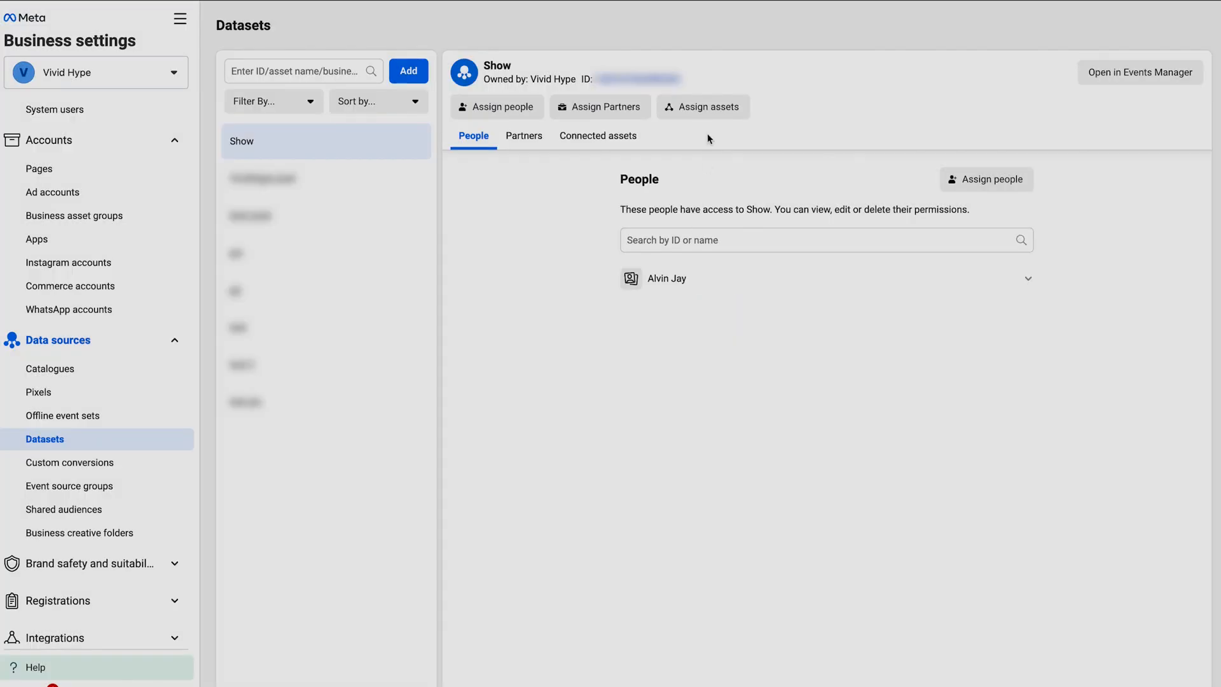
# Add the Vividhype ads ad account to the Show dataset as a connected asset.
pyautogui.click(744, 107)
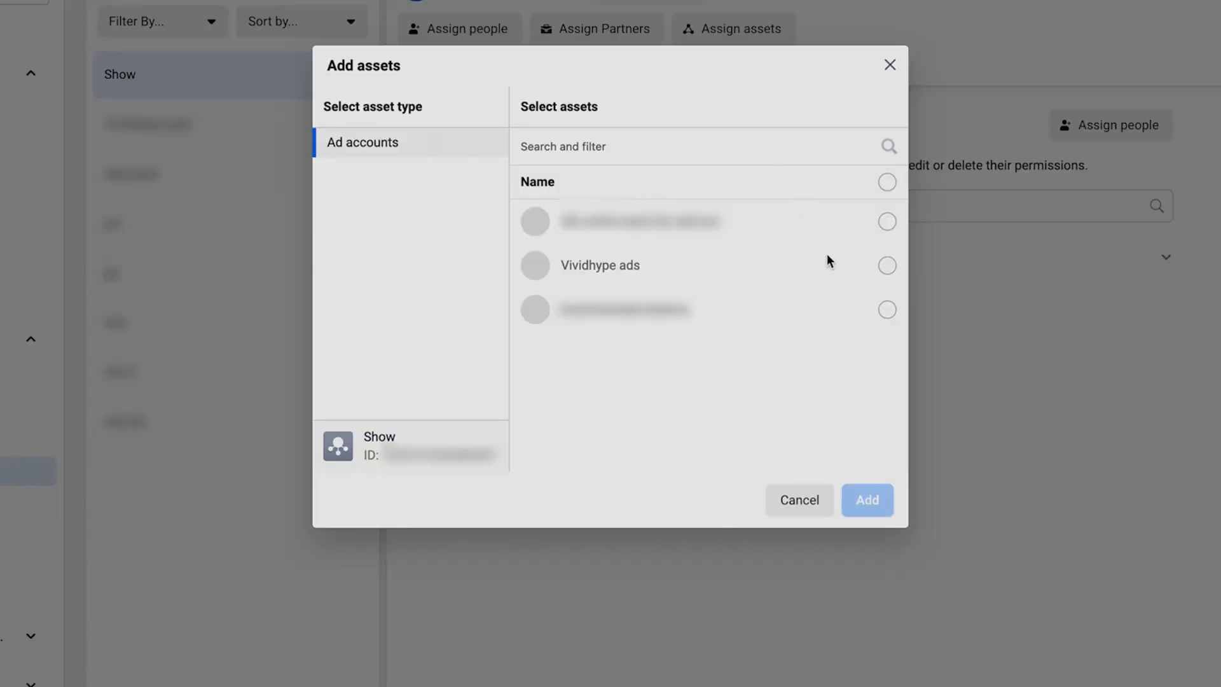
pyautogui.click(888, 265)
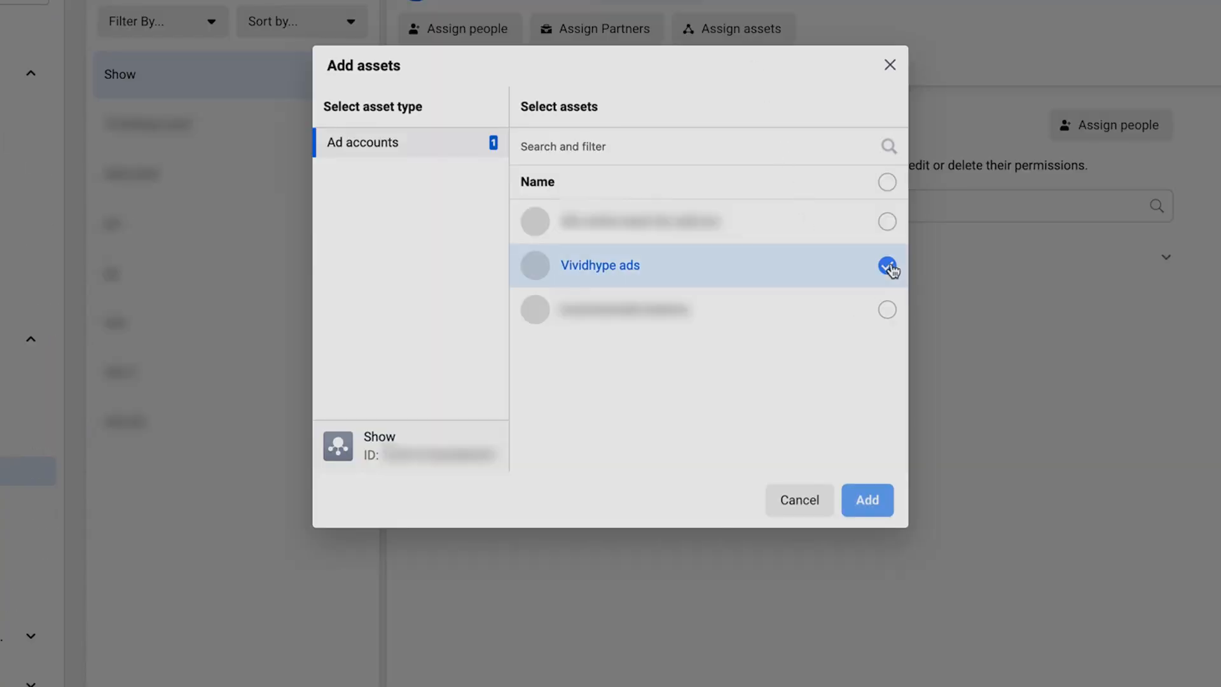
pyautogui.click(866, 512)
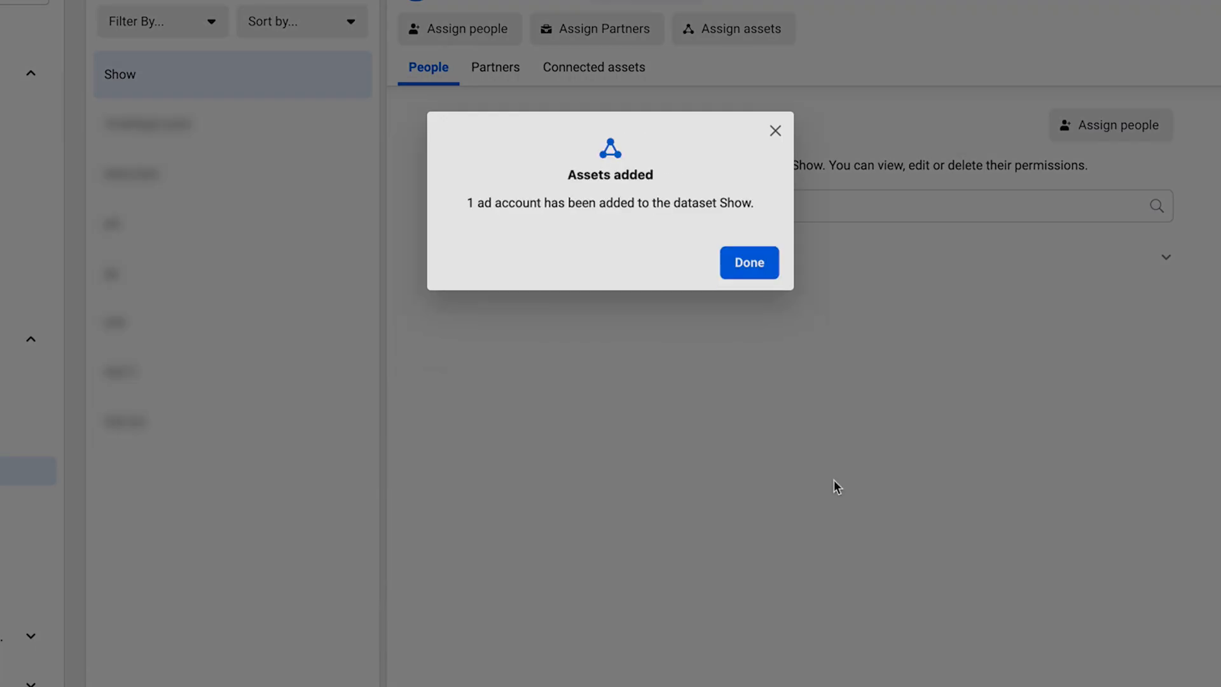
pyautogui.click(749, 262)
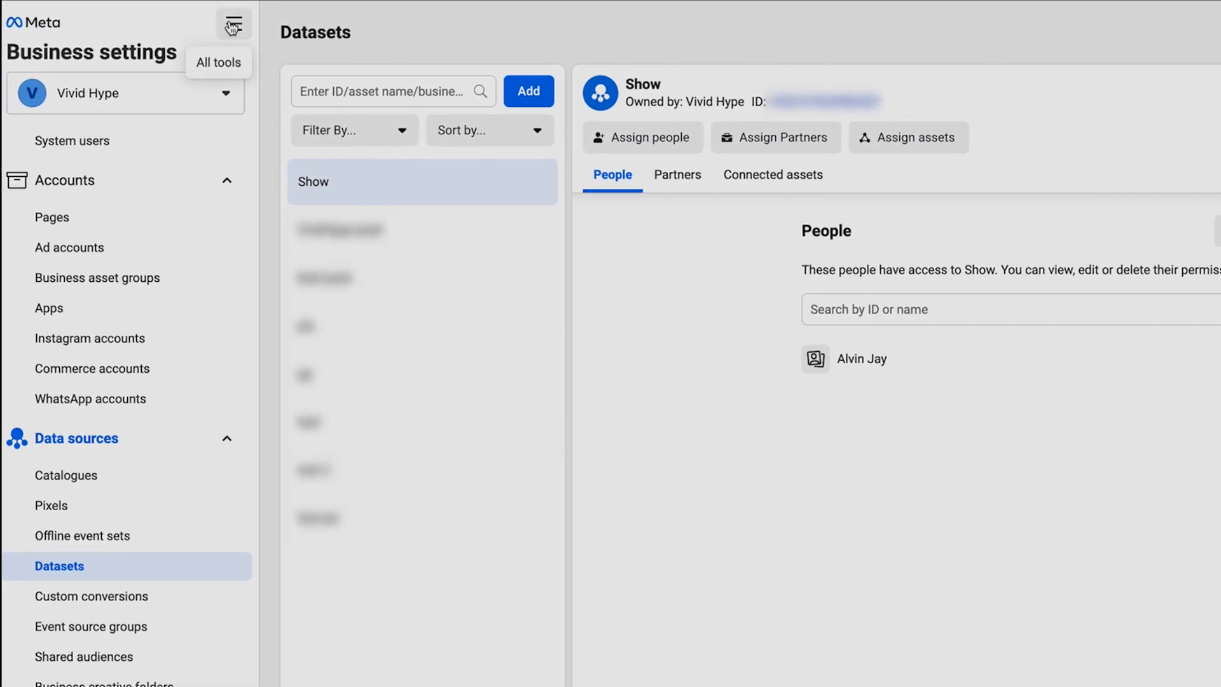
# Switch to Events Manager, list all connections of the Vividhype ads account and open the Show dataset.
pyautogui.click(233, 27)
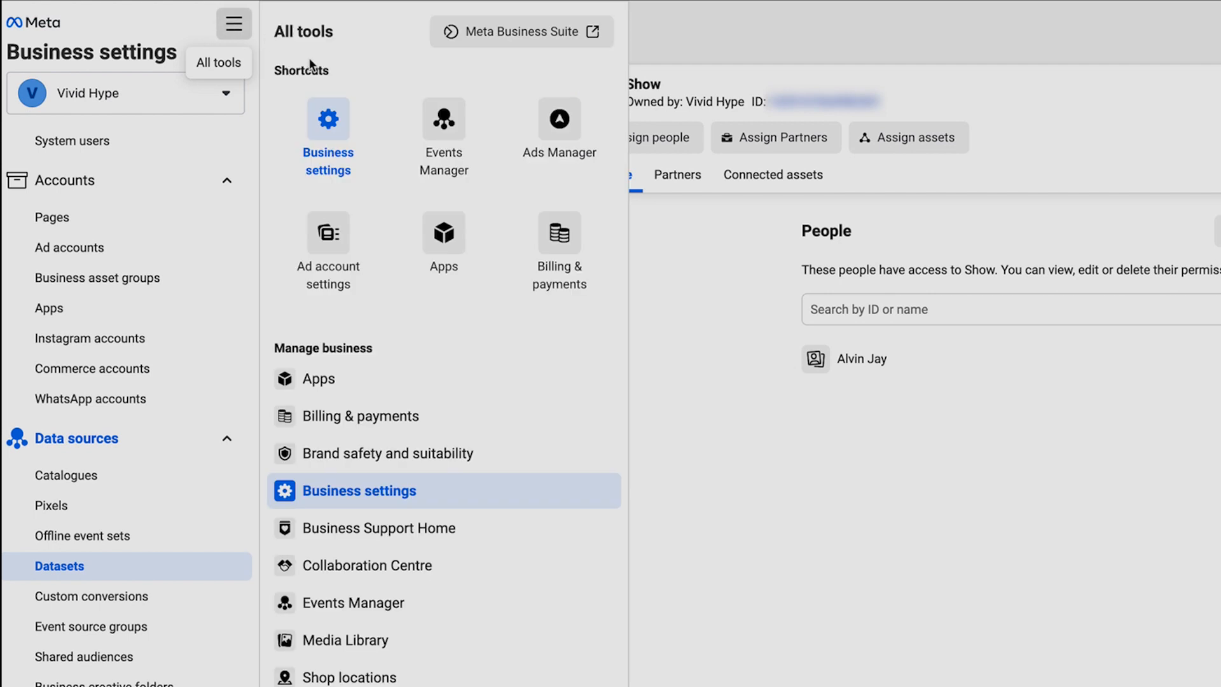
pyautogui.click(469, 169)
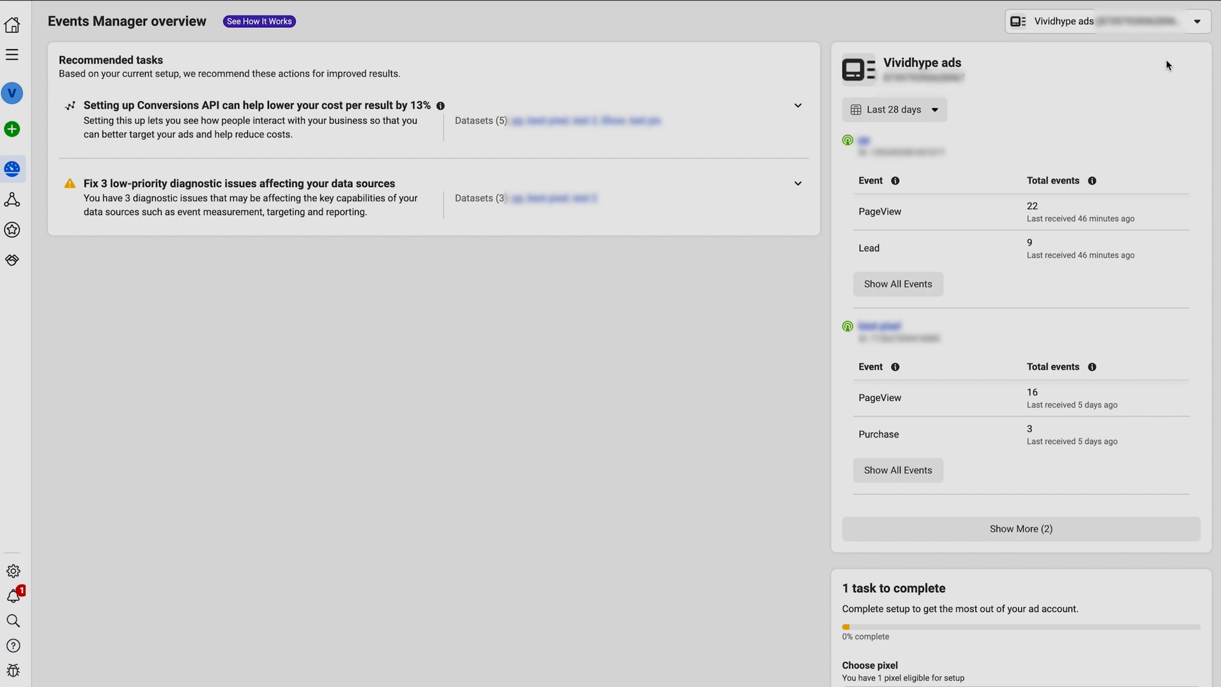
pyautogui.scroll(-1, 1059, 483)
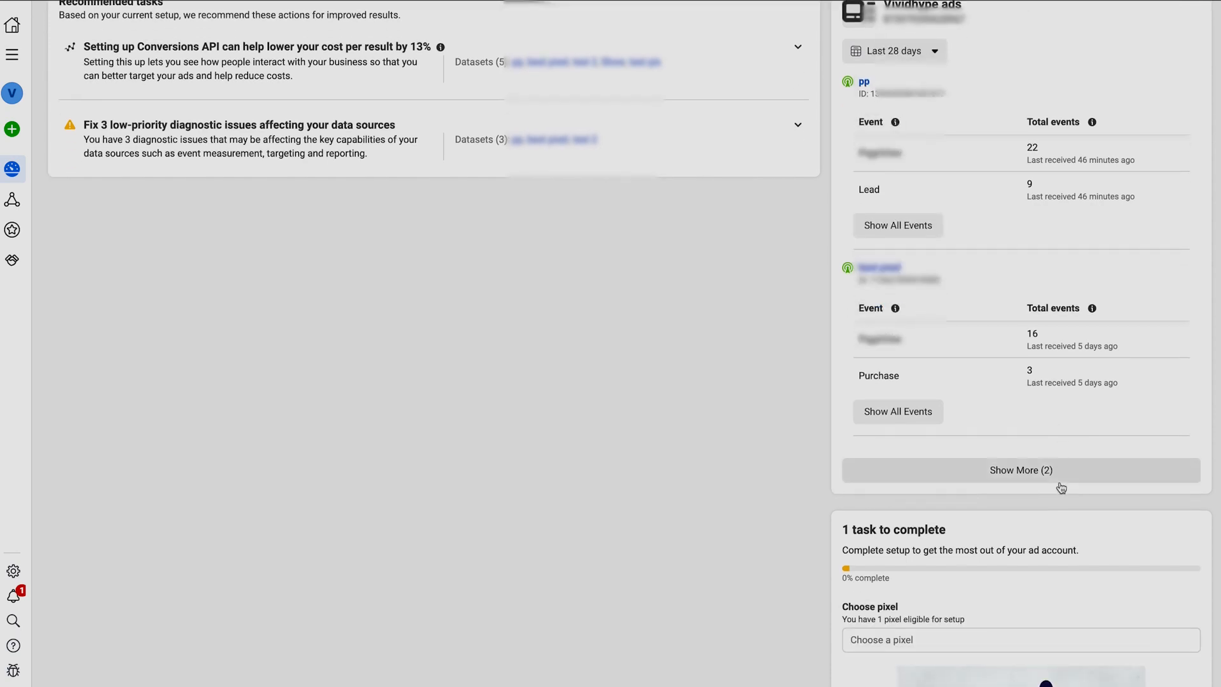
pyautogui.click(1007, 478)
pyautogui.scroll(-5, 1005, 479)
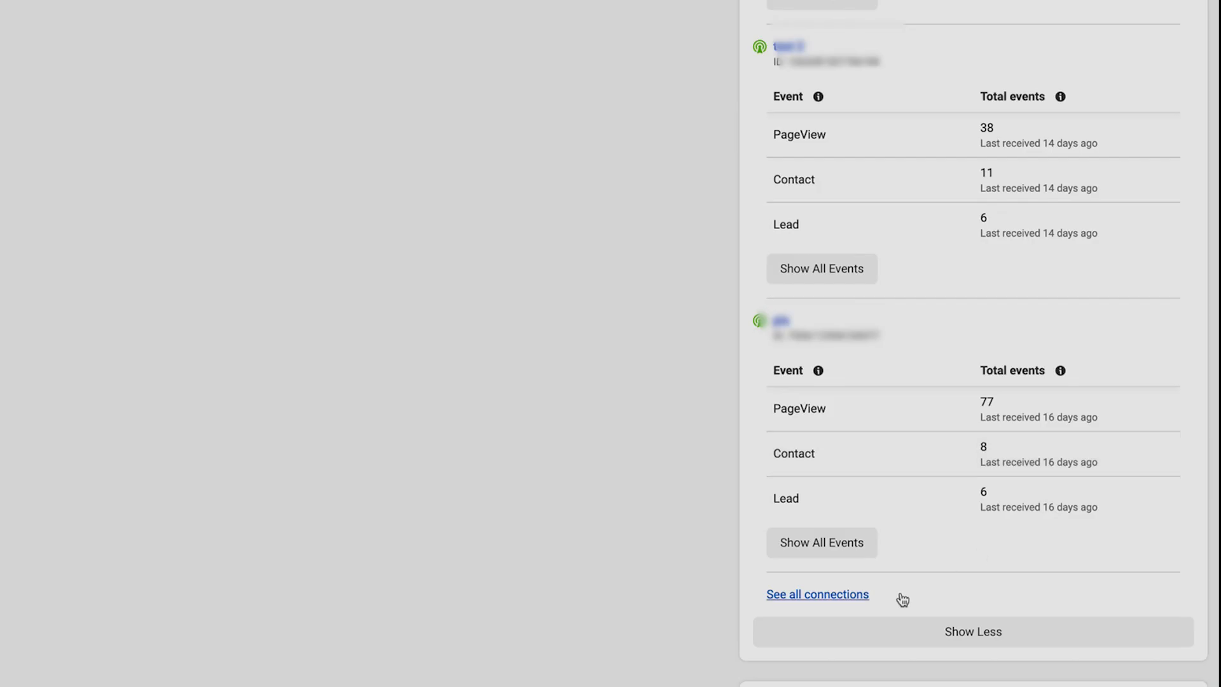
pyautogui.click(895, 616)
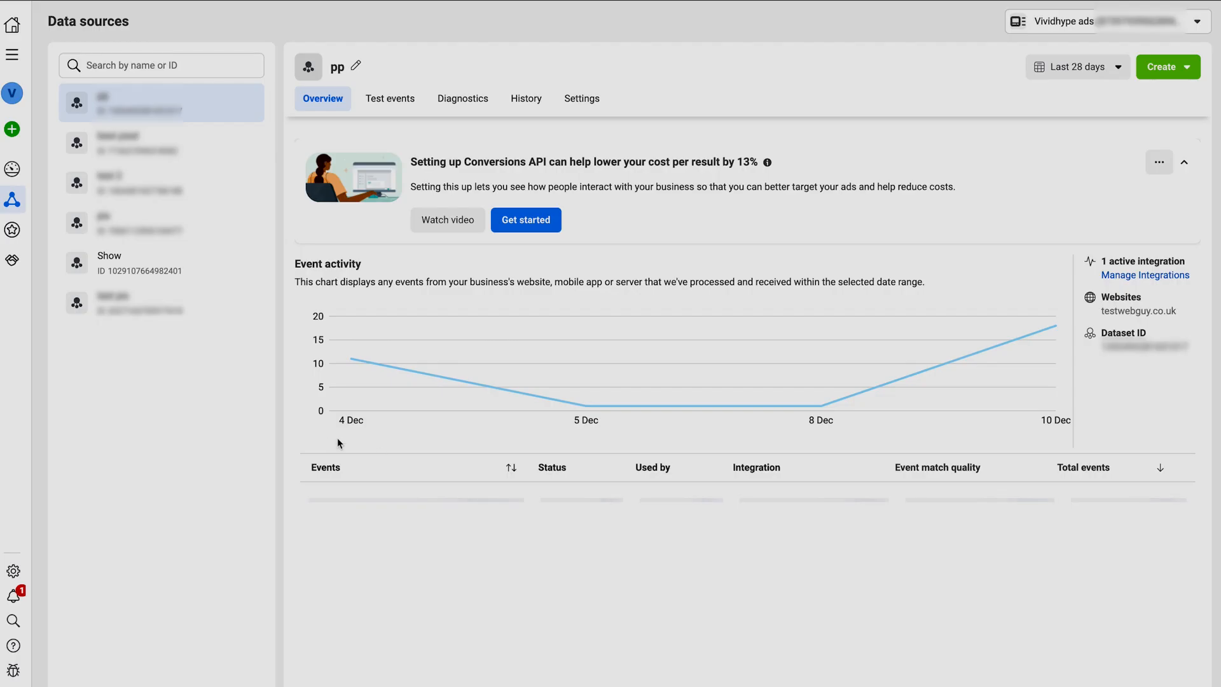
pyautogui.click(132, 268)
# Set up the Meta Pixel for the Show dataset by manual code installation and copy the pixel code.
pyautogui.scroll(-1, 643, 357)
pyautogui.scroll(-2, 643, 358)
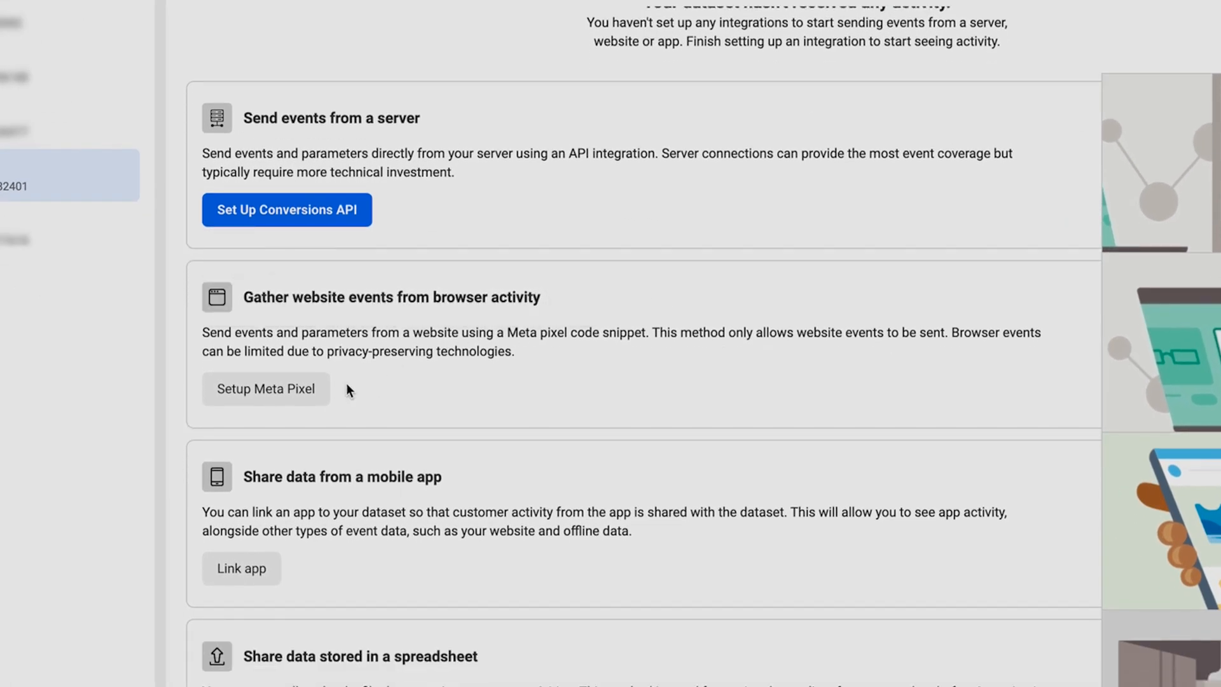
pyautogui.click(253, 392)
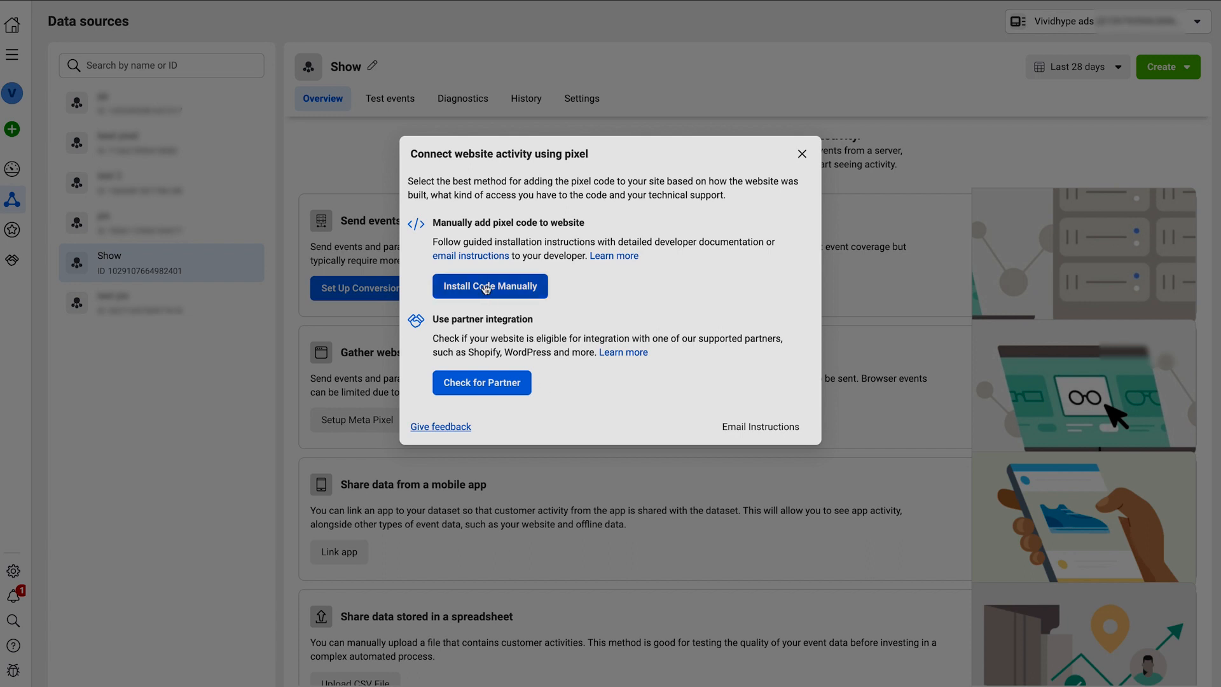
pyautogui.click(474, 291)
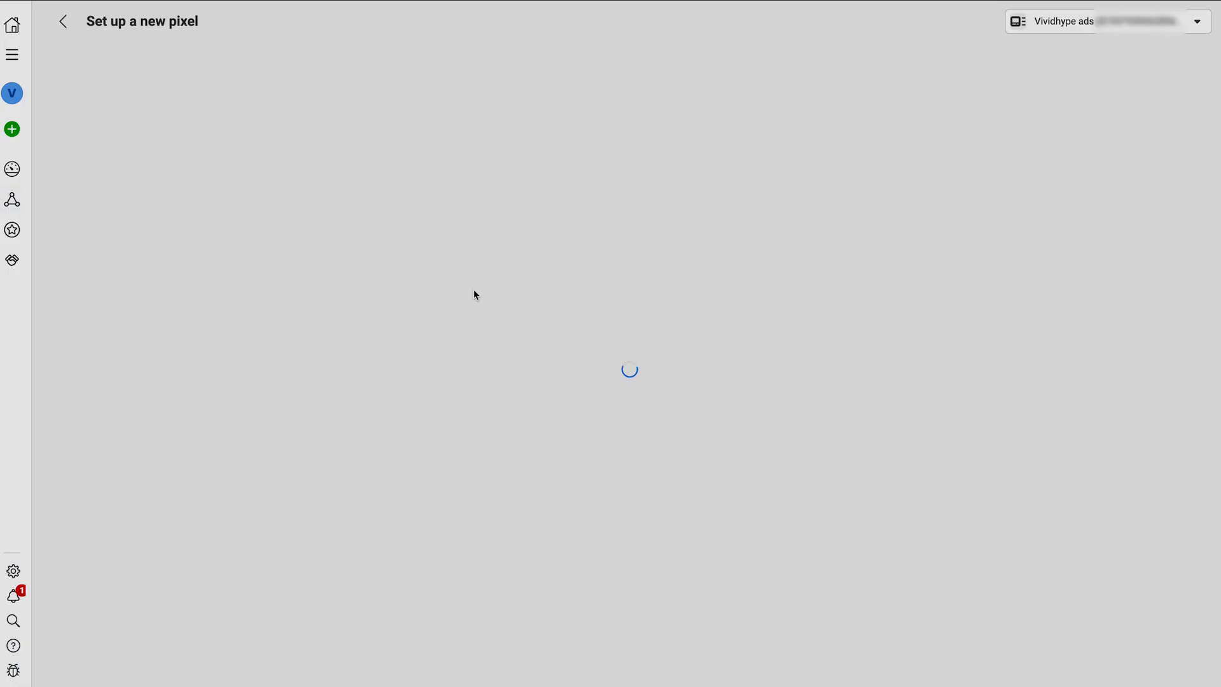
pyautogui.click(344, 274)
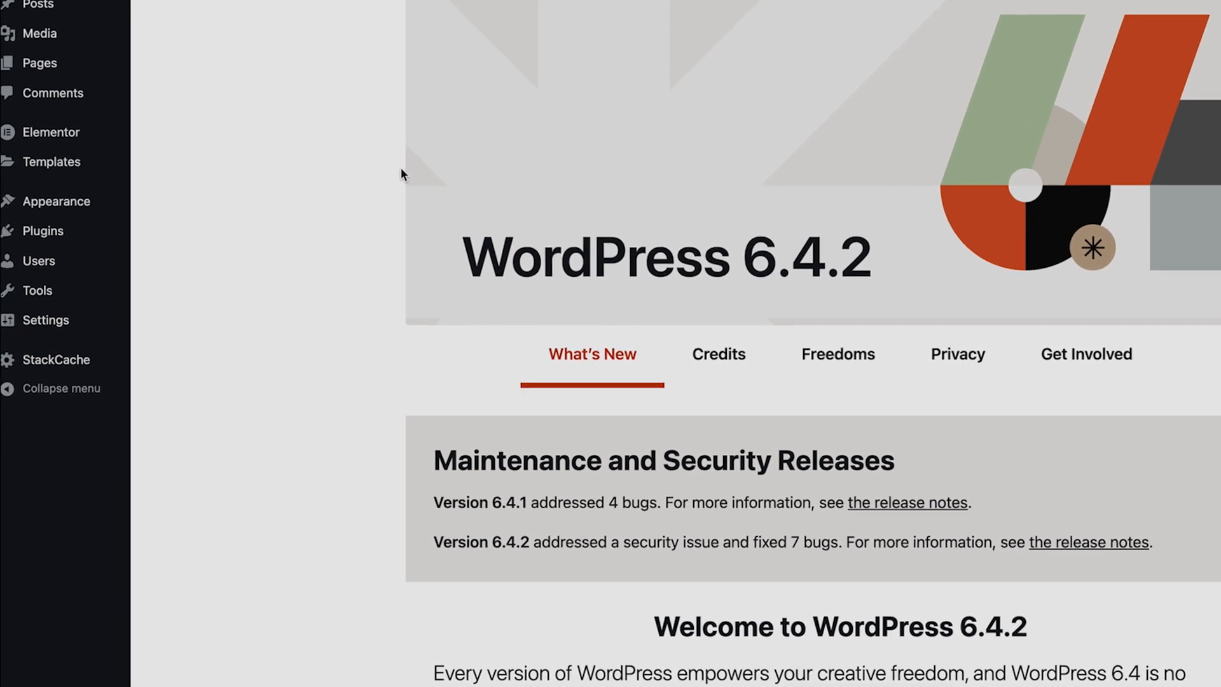
# Find the WPCode plugin among the new WordPress plugins, then install and activate it.
pyautogui.moveTo(47, 241)
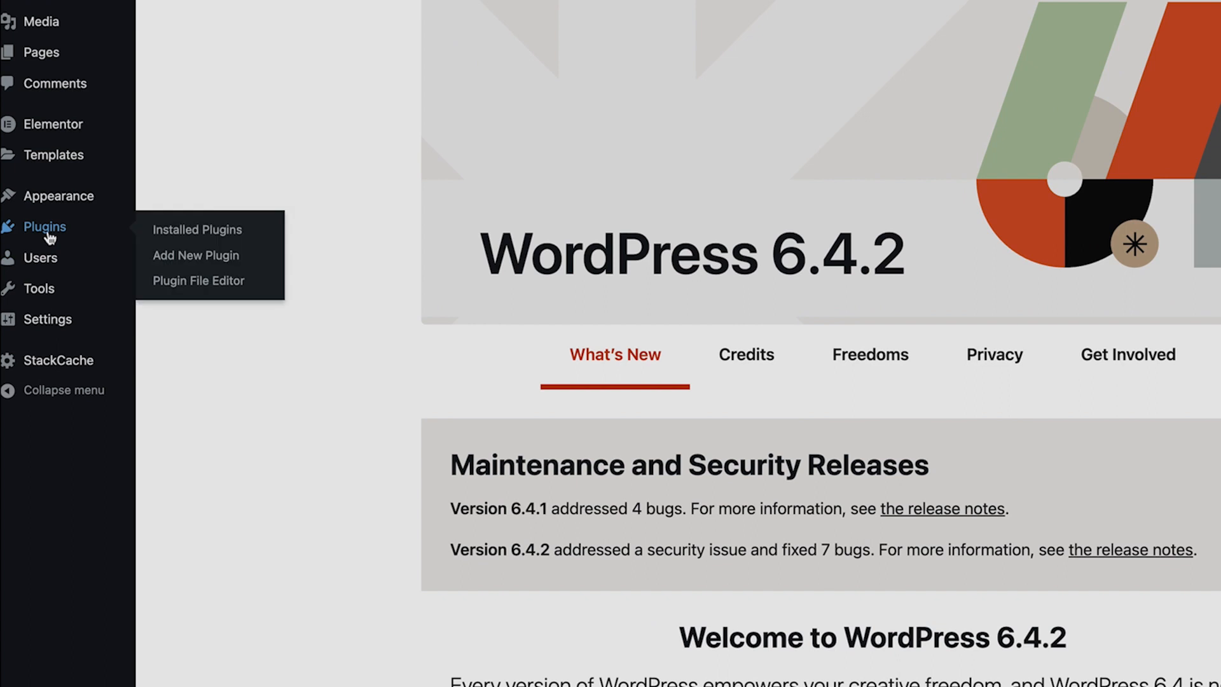
pyautogui.click(181, 258)
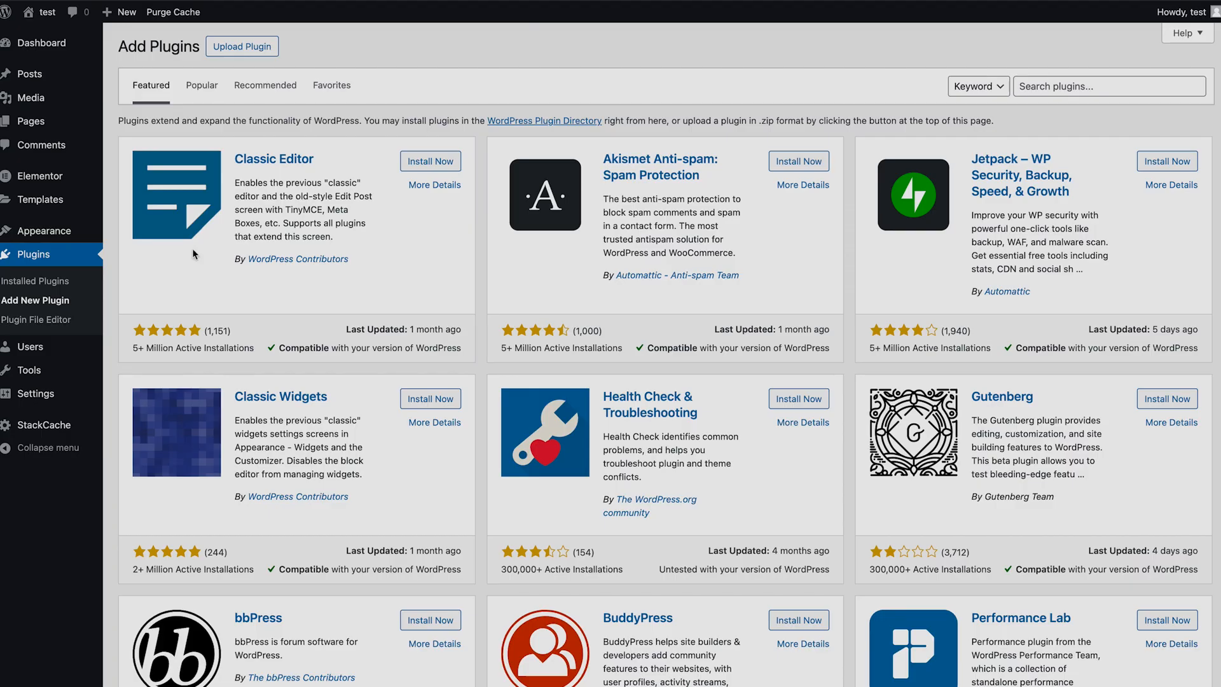
pyautogui.click(1056, 85)
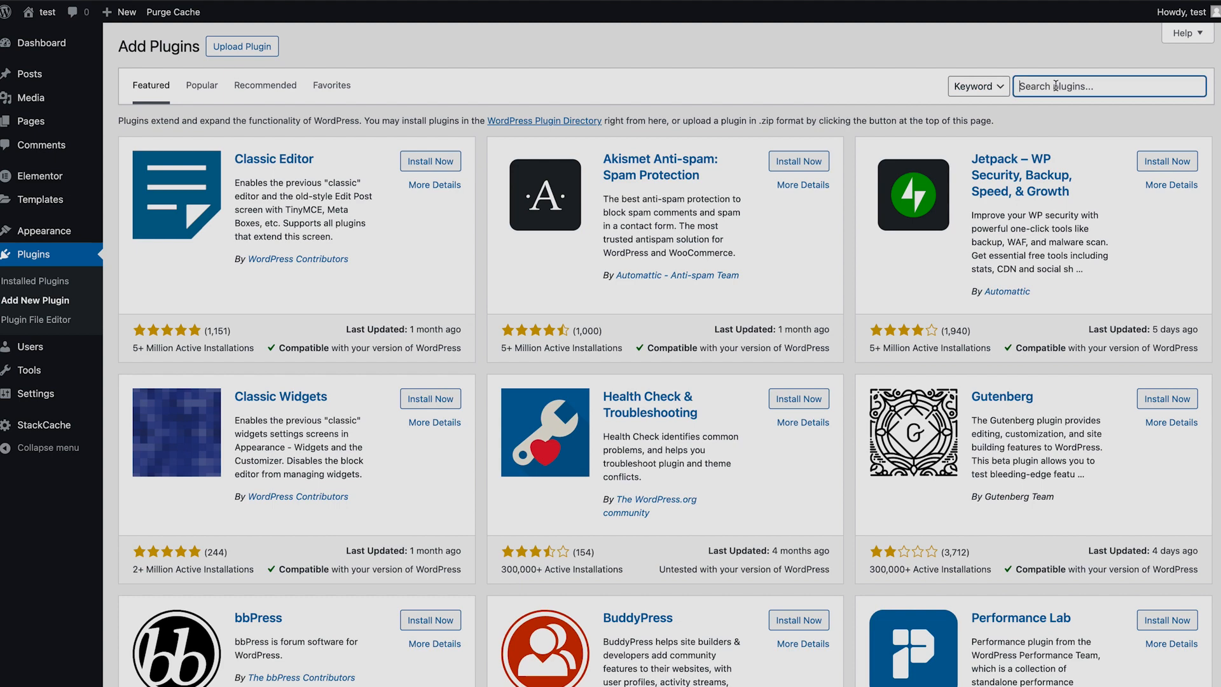
pyautogui.write('w')
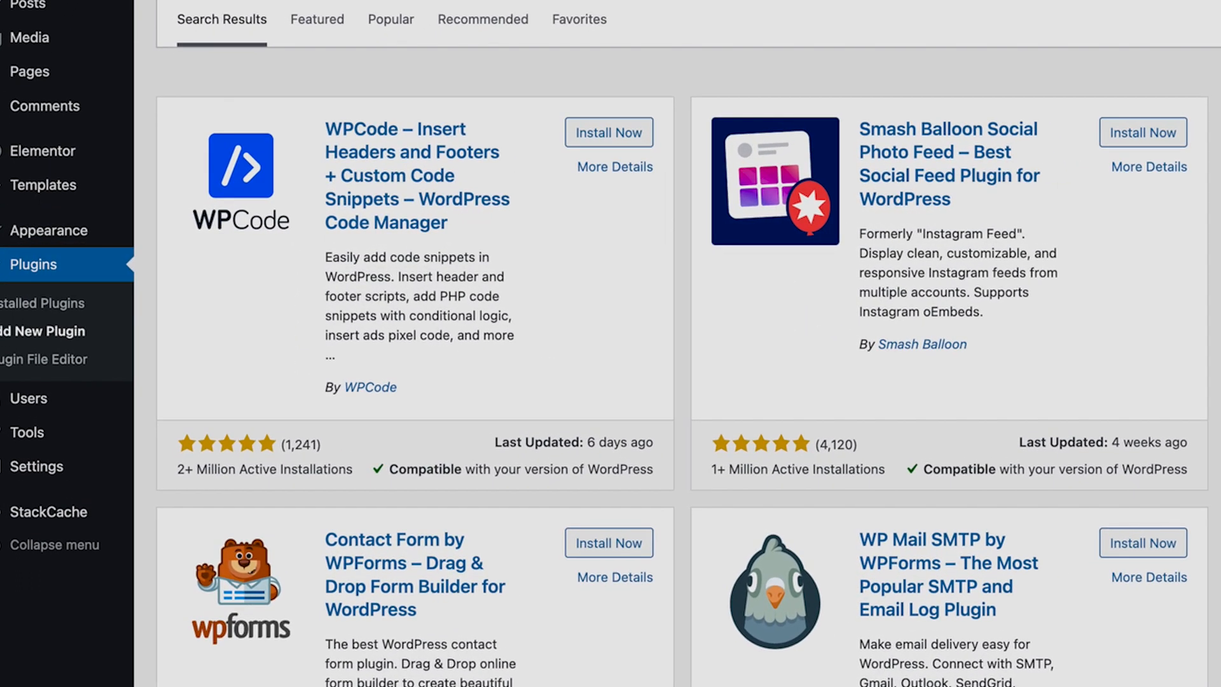
pyautogui.click(608, 132)
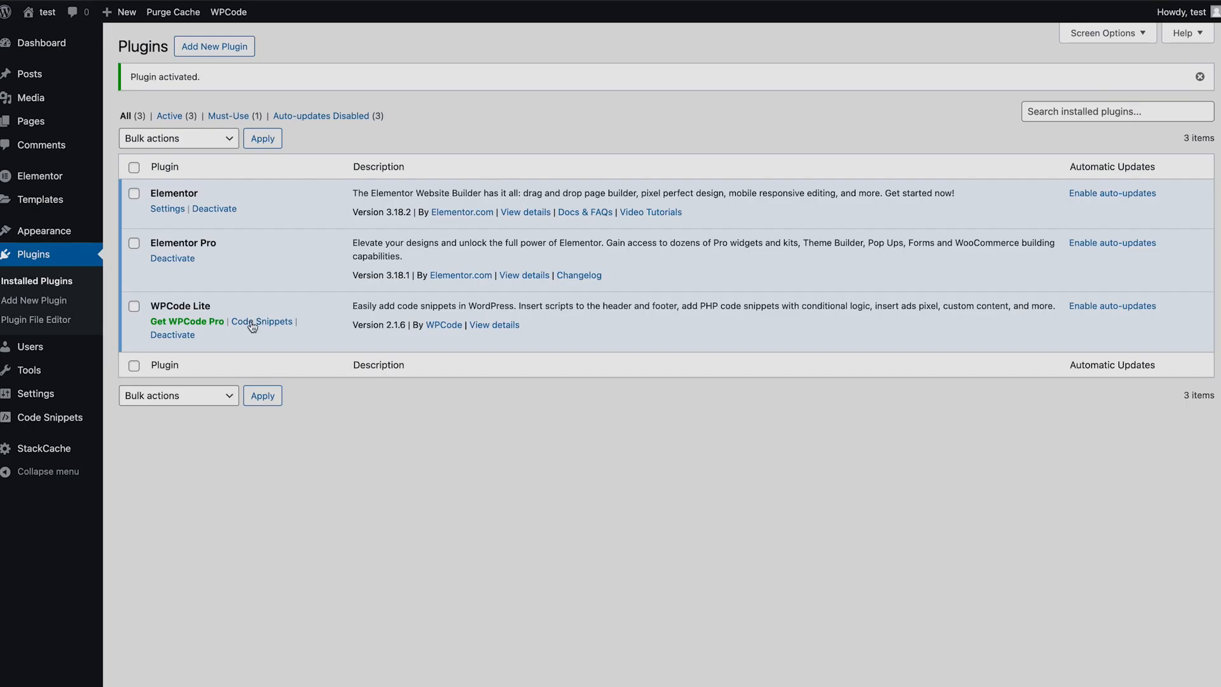
# Add a new custom code snippet in WPCode and title it "Show pixel code".
pyautogui.click(250, 322)
pyautogui.click(265, 133)
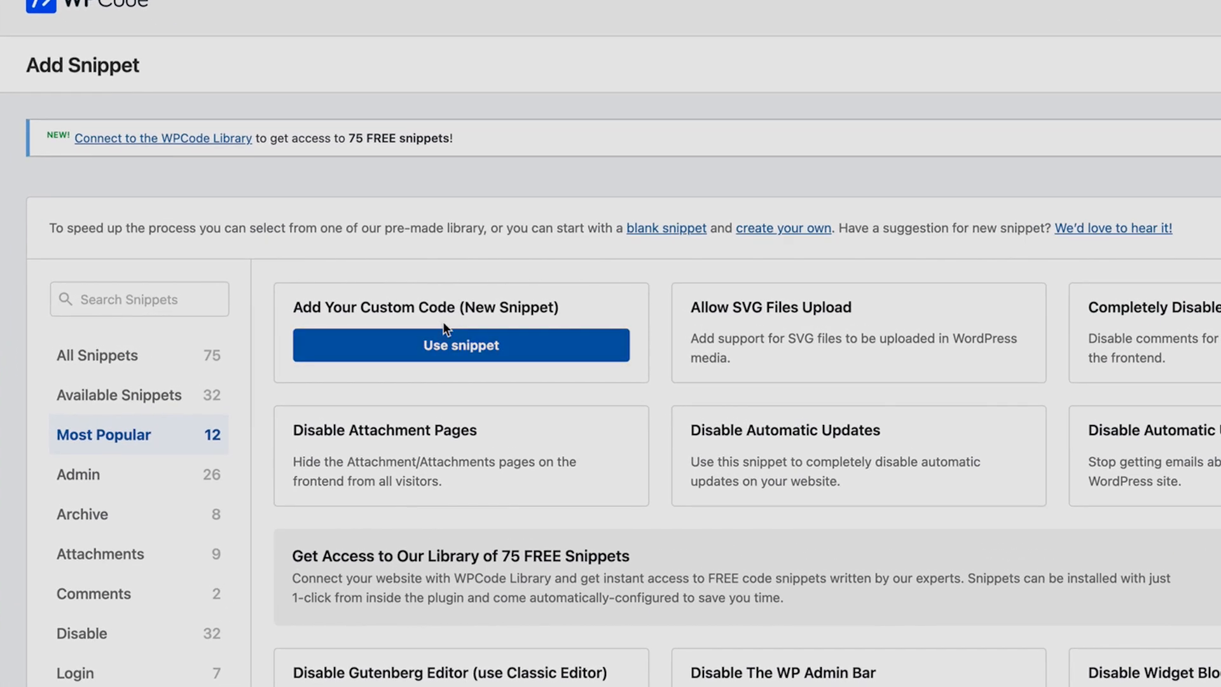
pyautogui.click(485, 349)
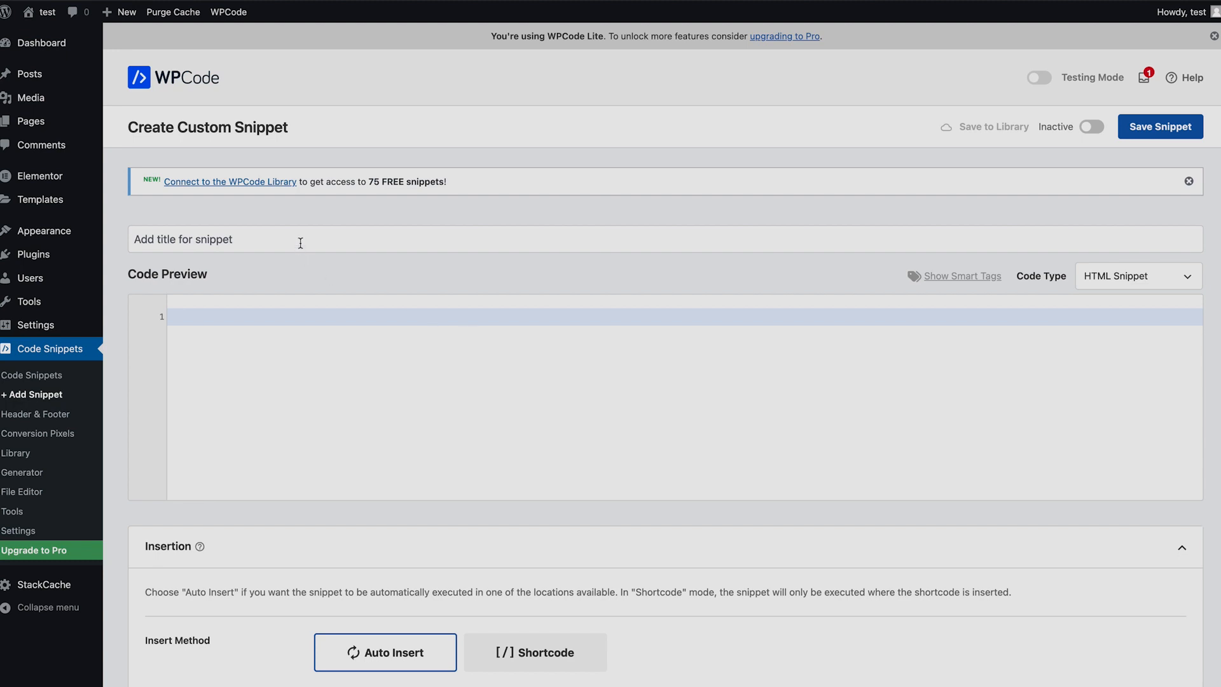
pyautogui.click(300, 243)
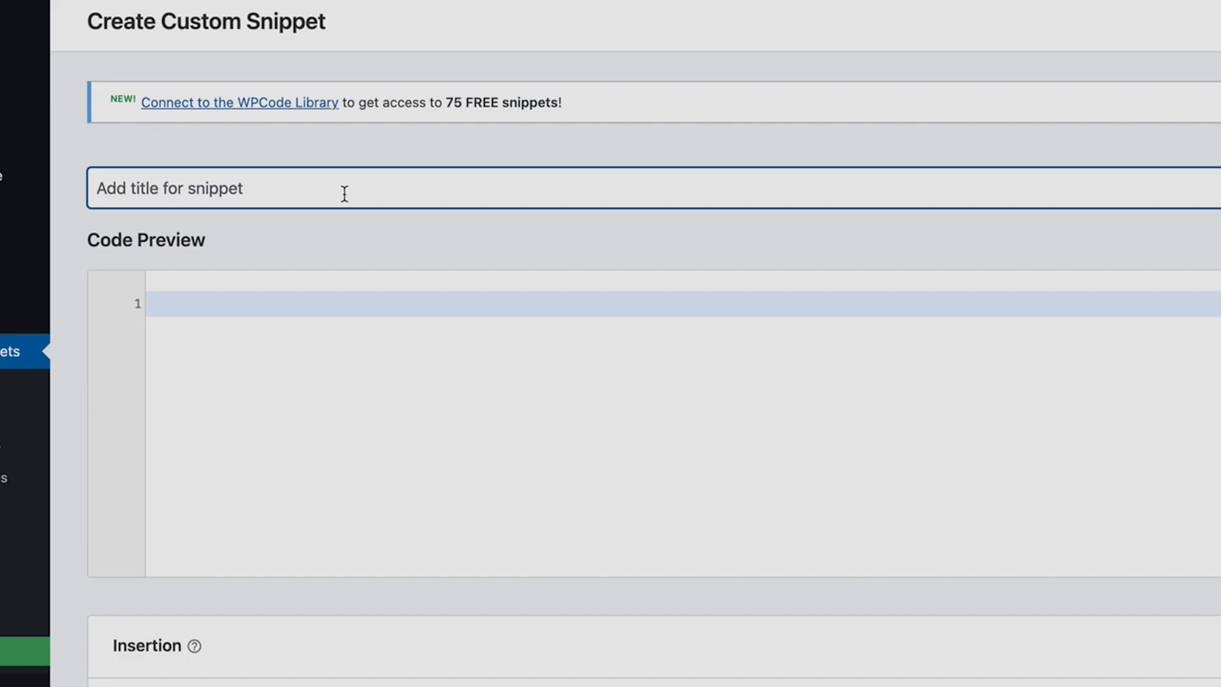
pyautogui.write('Show pixel co')
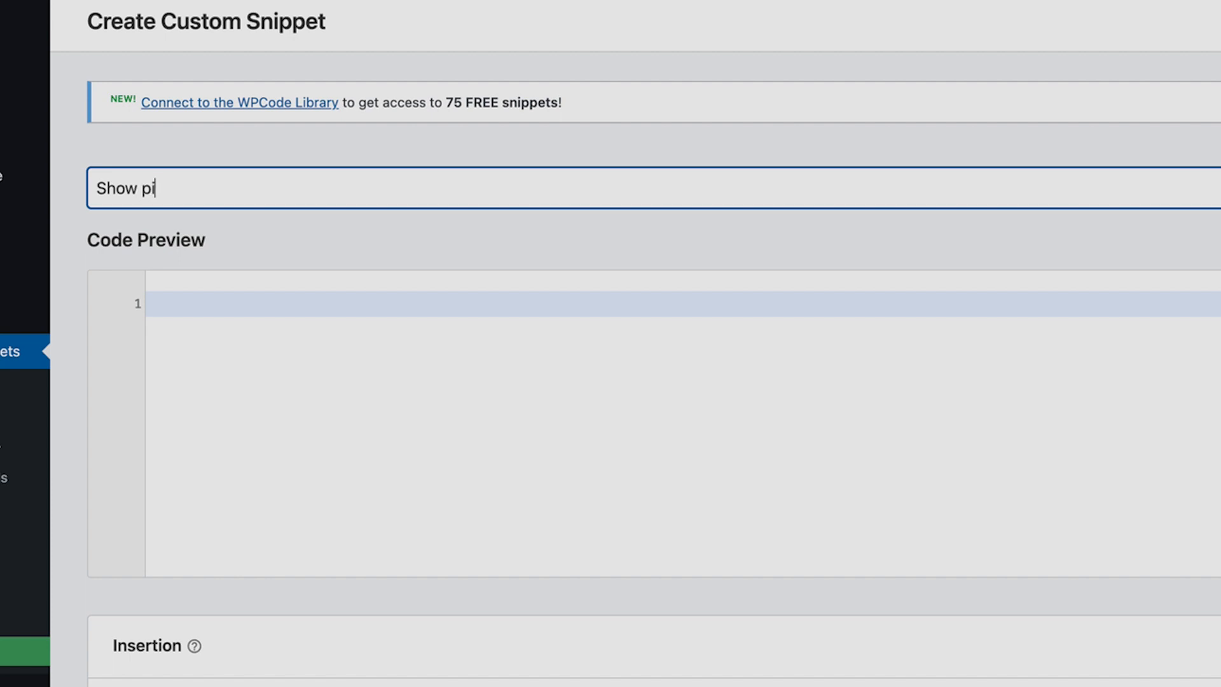
pyautogui.write('de')
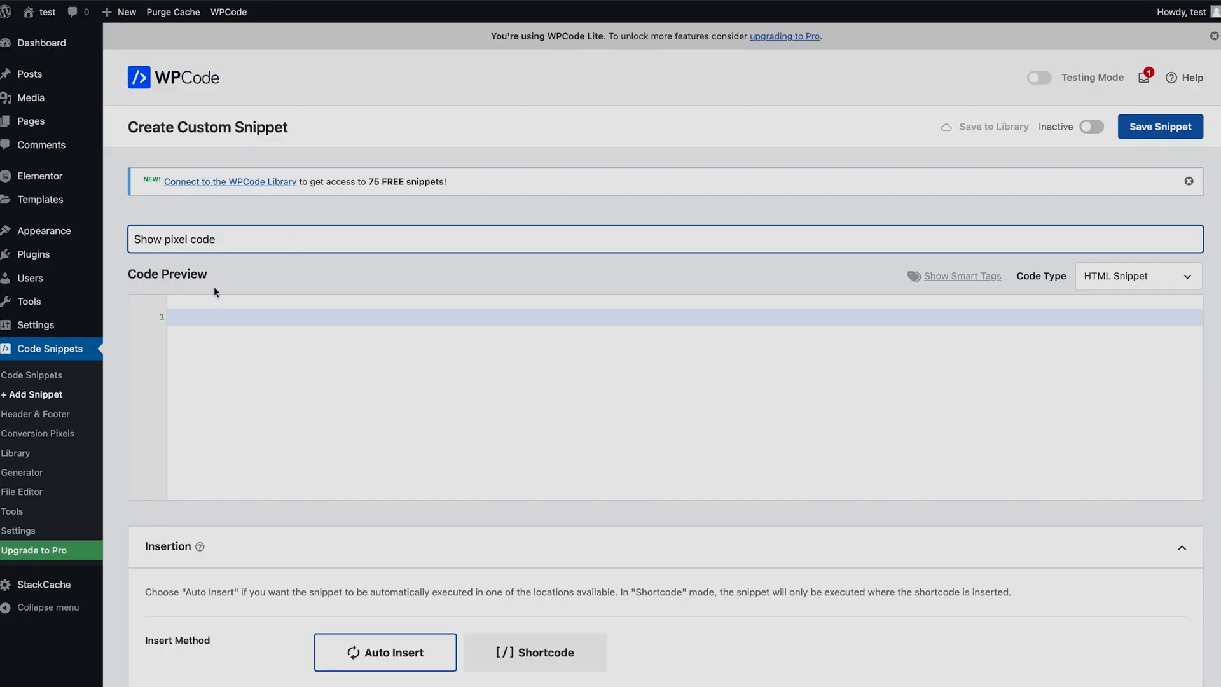
# Paste the Meta Pixel code into the snippet and check its Site Wide Header insertion and device settings.
pyautogui.click(197, 318)
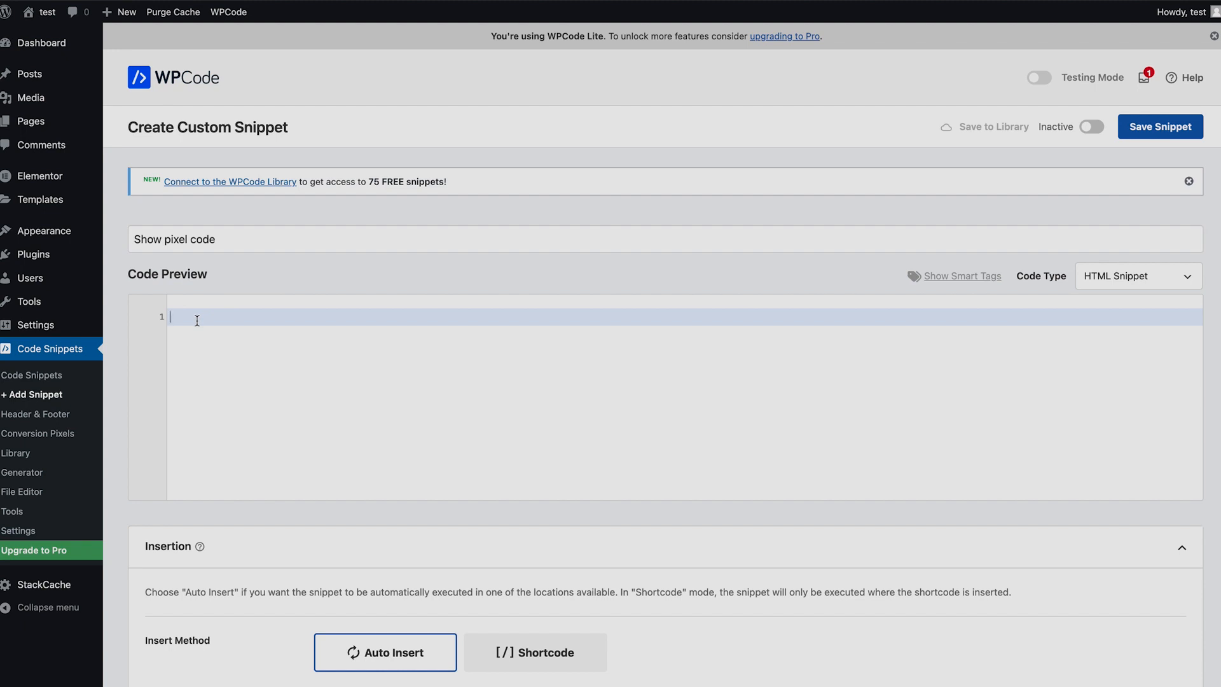
pyautogui.hotkey('ctrl', 'v')
pyautogui.scroll(-5, 733, 445)
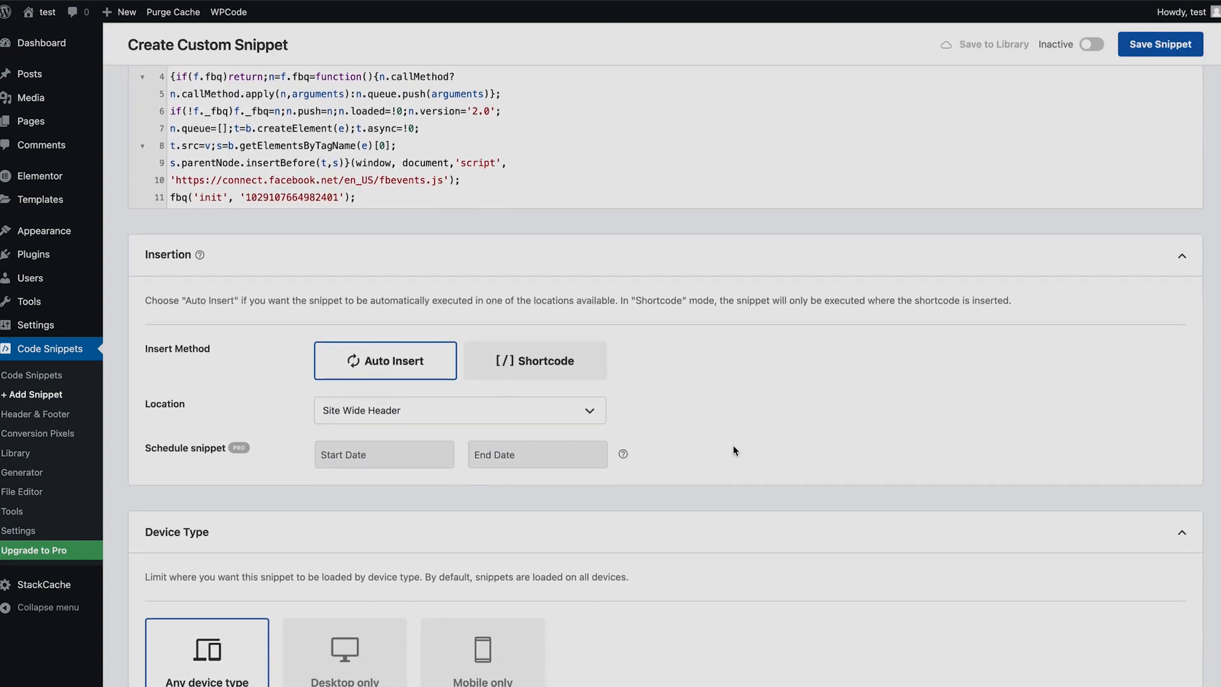
pyautogui.scroll(-2, 733, 447)
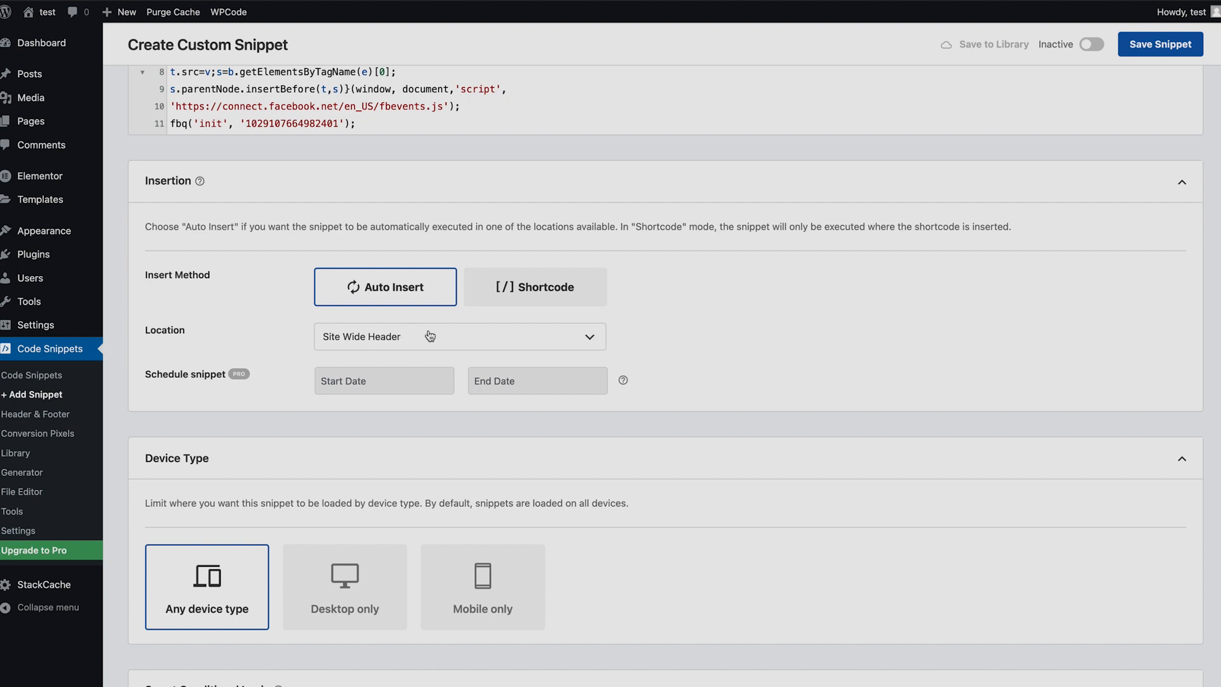
pyautogui.scroll(-6, 706, 563)
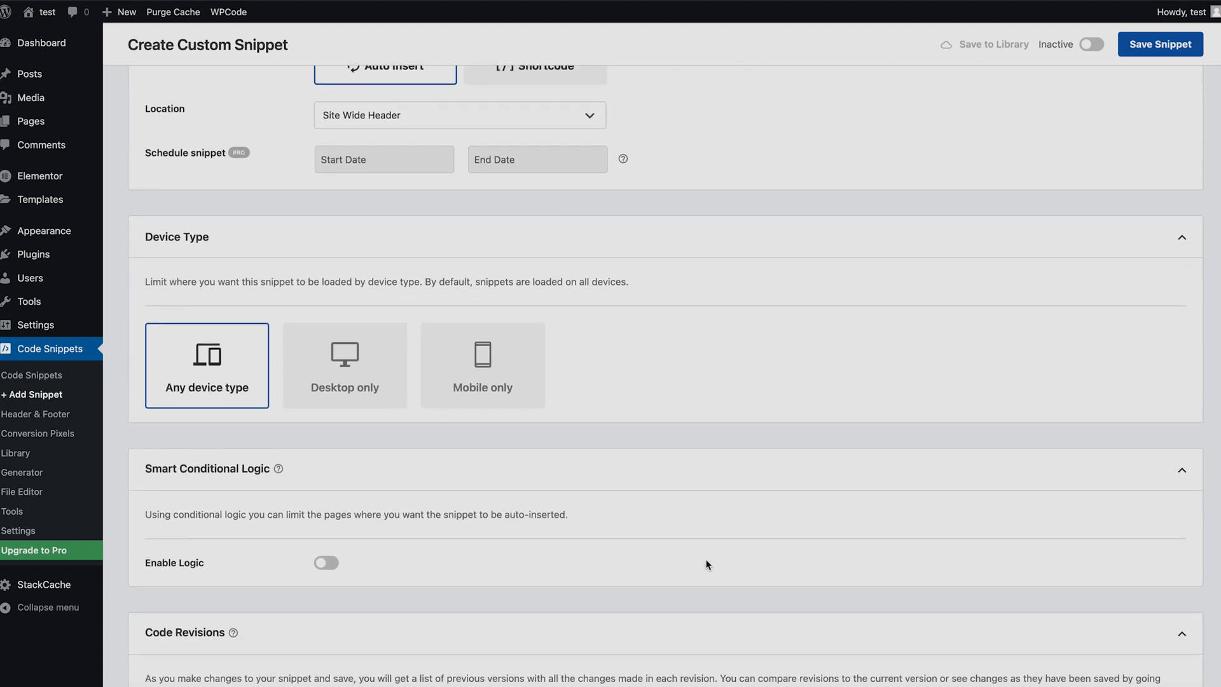
pyautogui.scroll(-1, 706, 559)
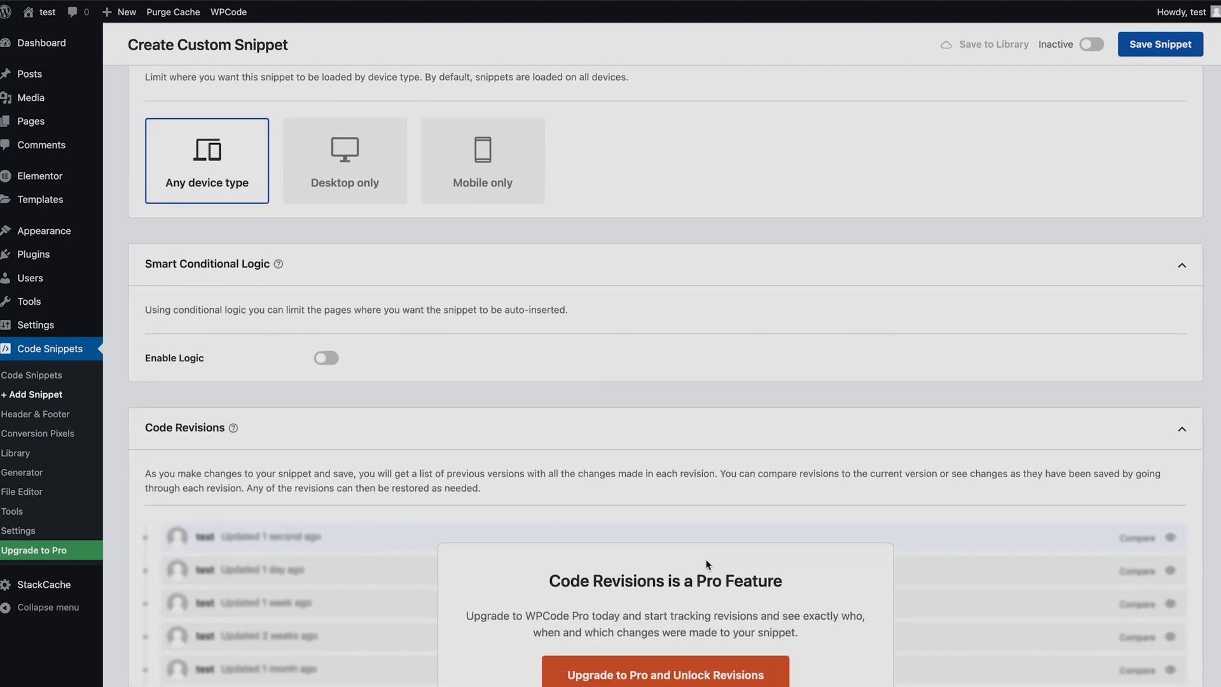
pyautogui.scroll(8, 706, 563)
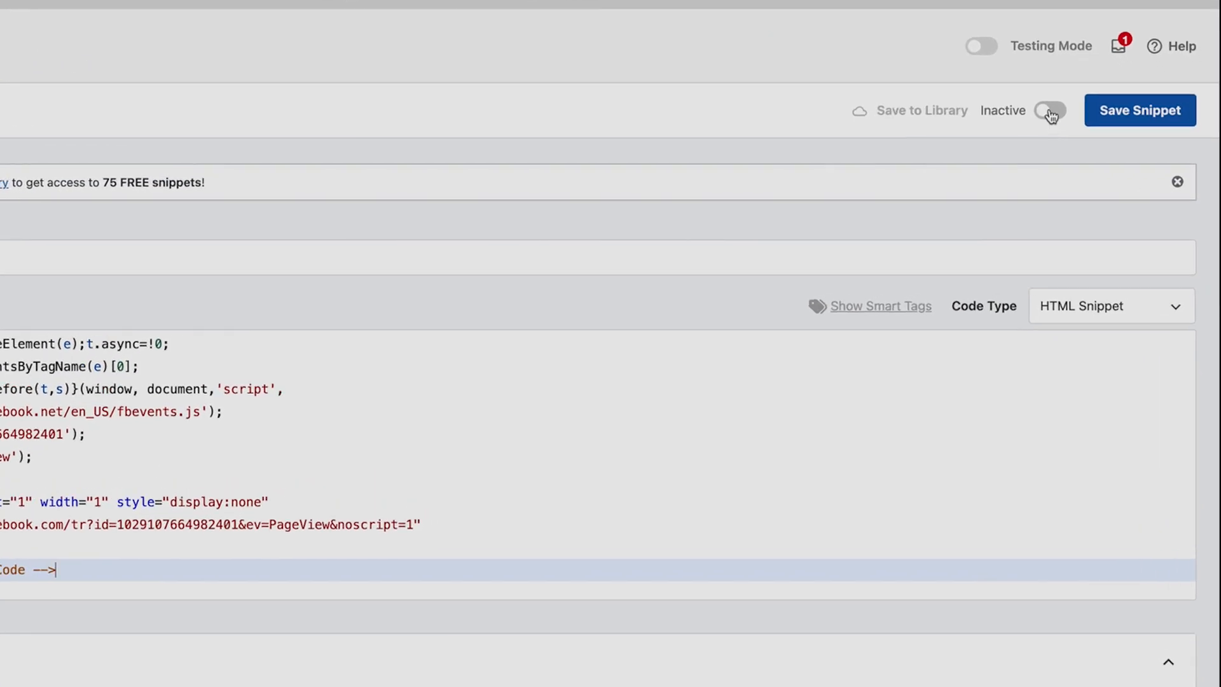
# Activate and save the pixel code snippet, then open the list of all snippets.
pyautogui.click(1091, 127)
pyautogui.click(1160, 114)
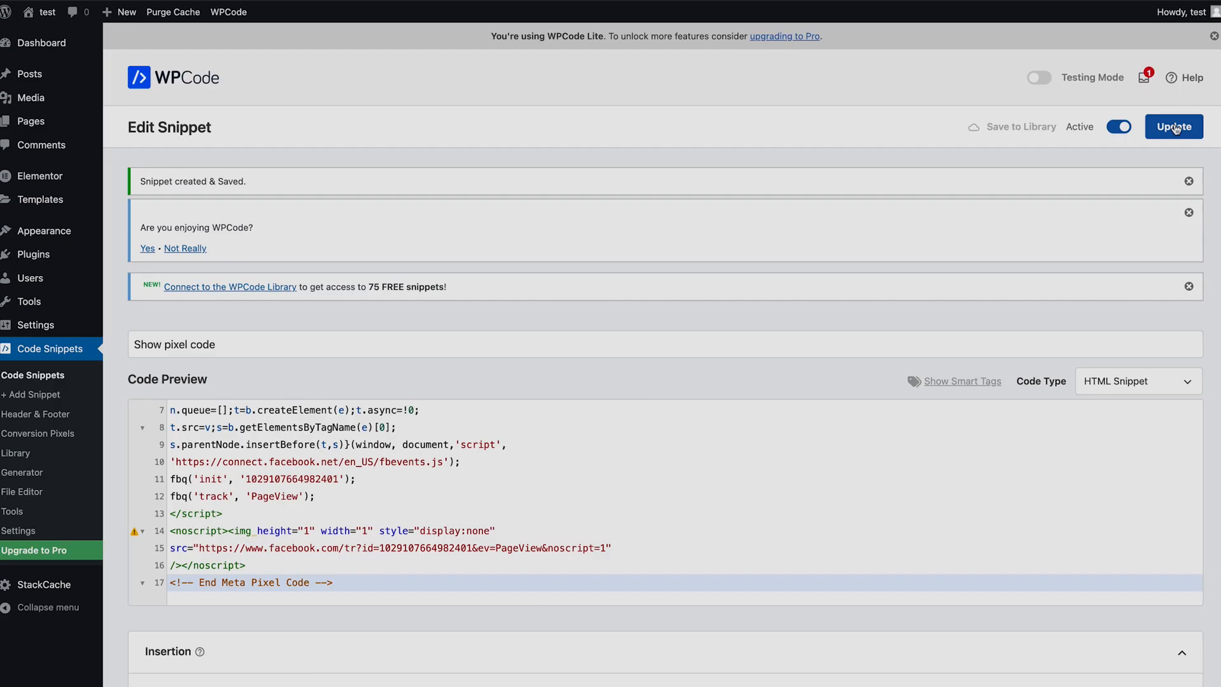
pyautogui.click(57, 351)
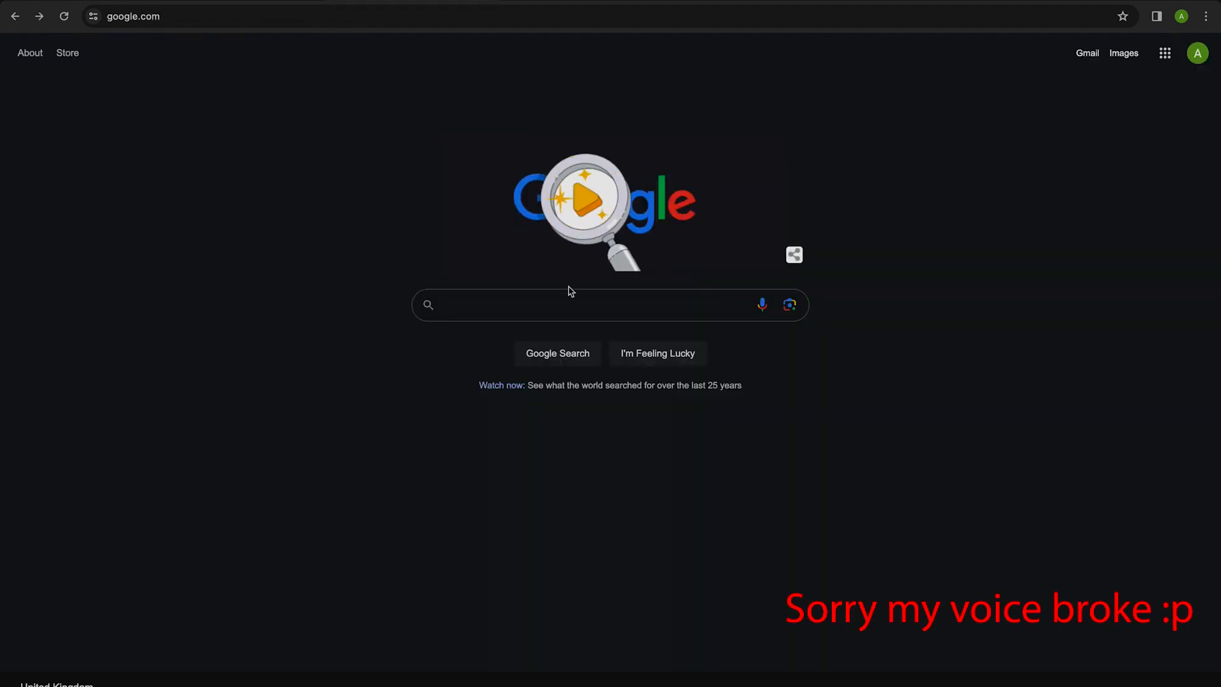
# Search Google for "chrome web store" and open the Chrome Web Store site.
pyautogui.click(550, 308)
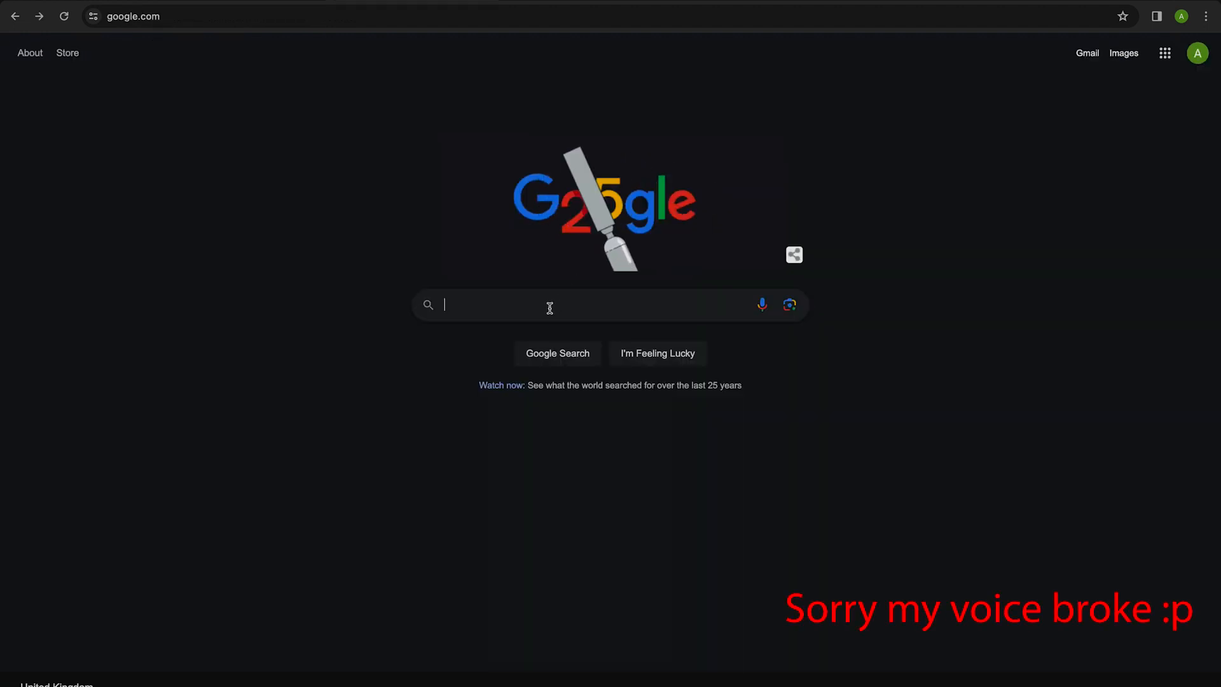
pyautogui.write('chrome web')
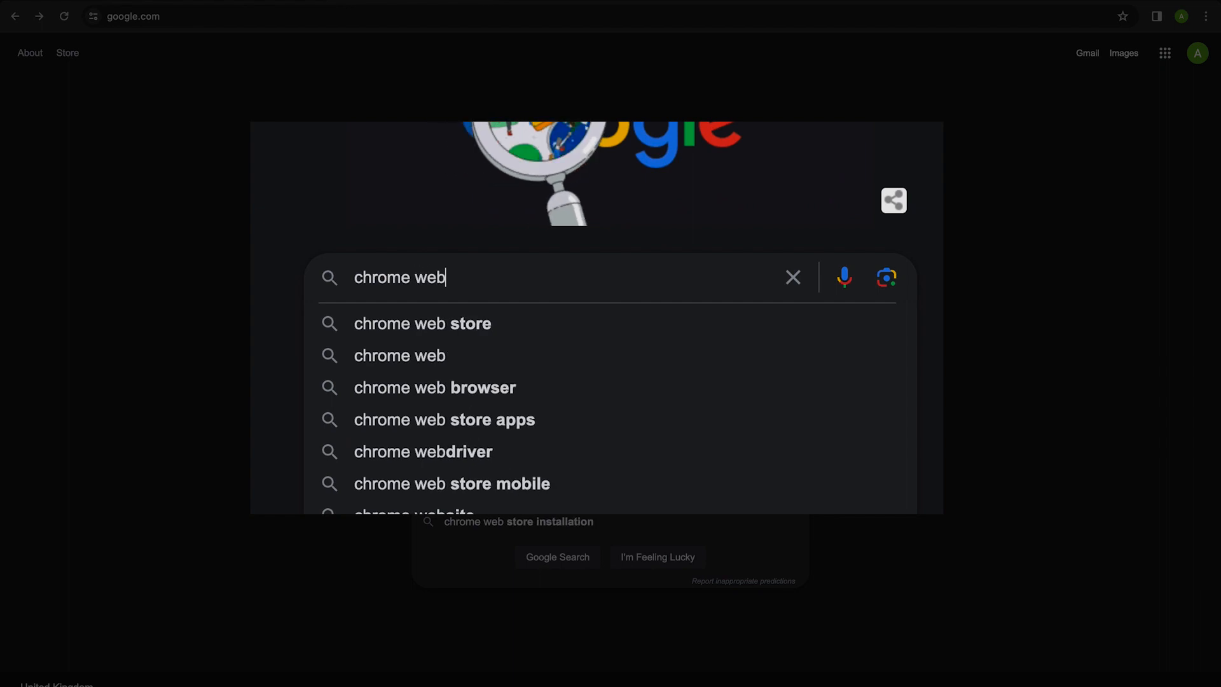
pyautogui.write(' store')
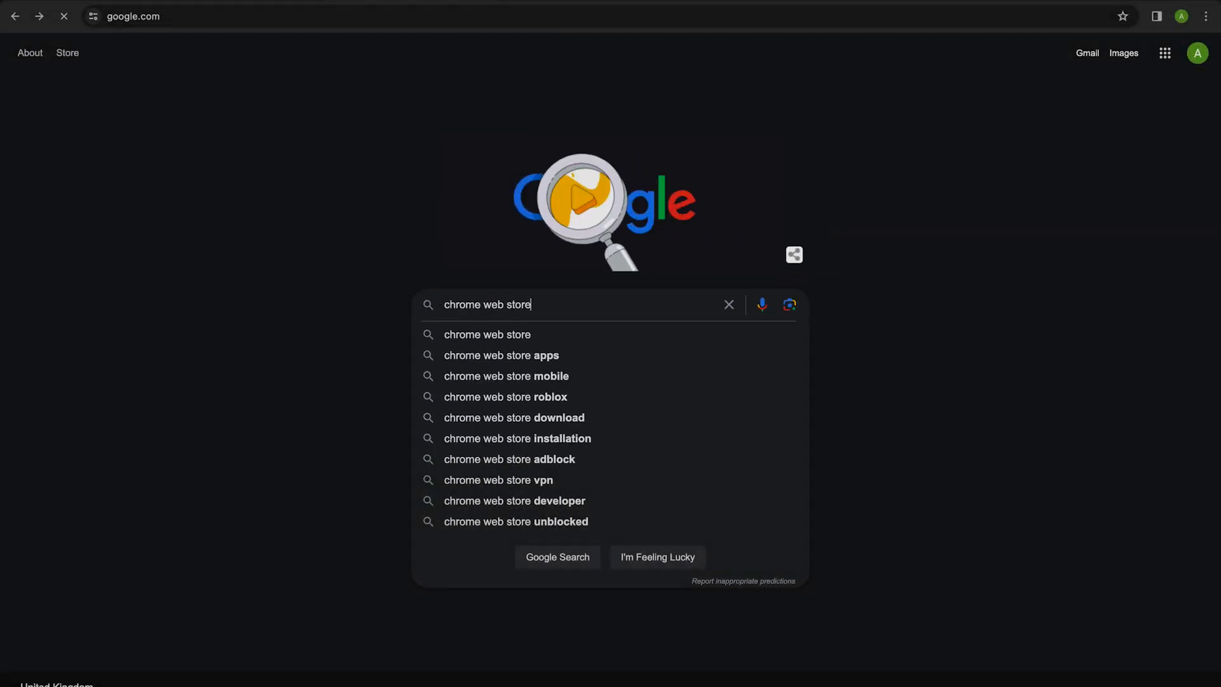
pyautogui.click(248, 205)
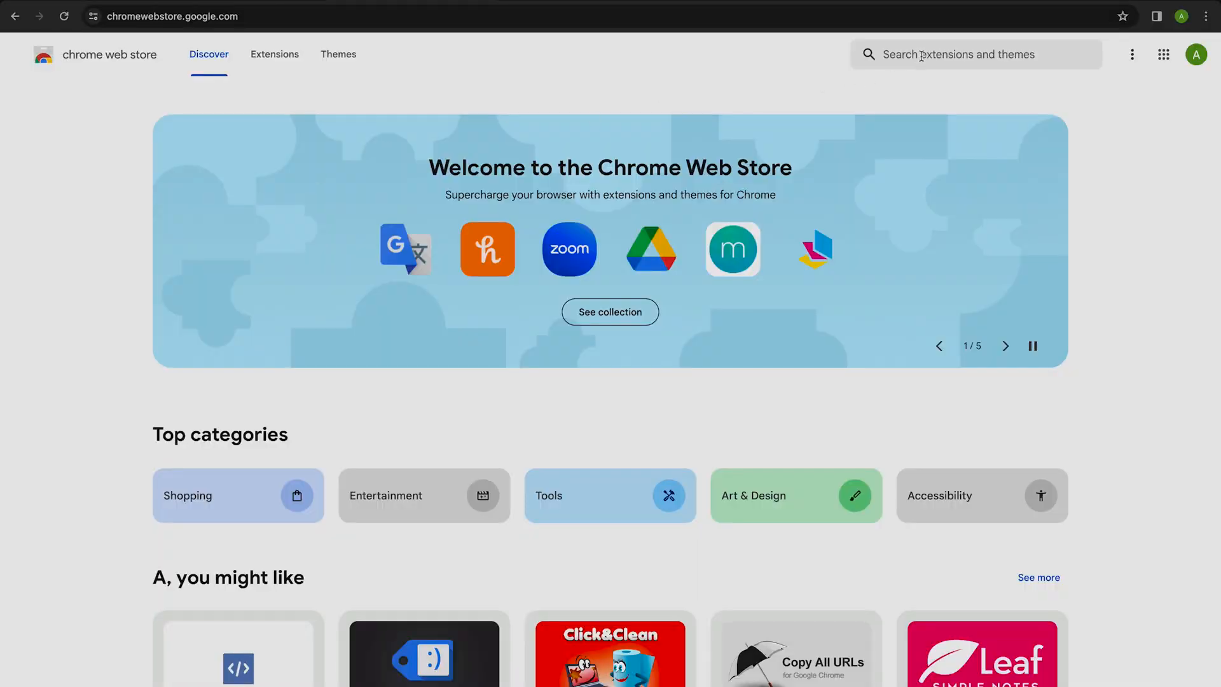
# Find the Meta Pixel Helper extension in the Chrome Web Store and add it to Chrome.
pyautogui.click(921, 56)
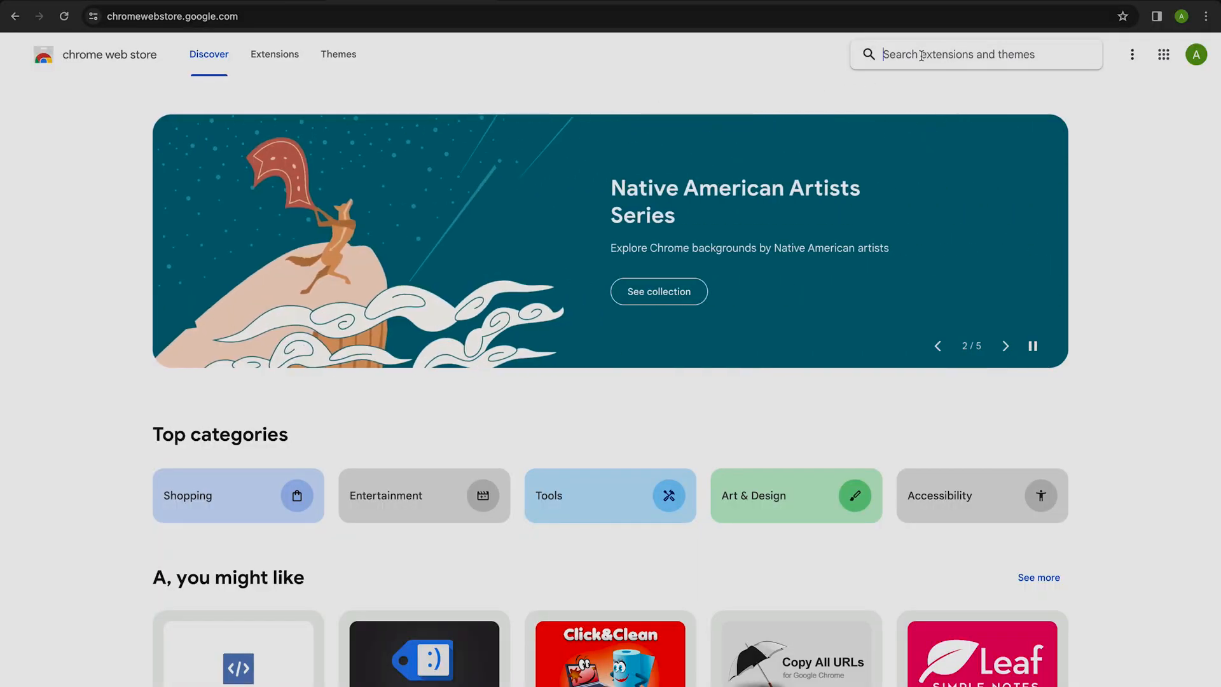
pyautogui.write('meta pixel ')
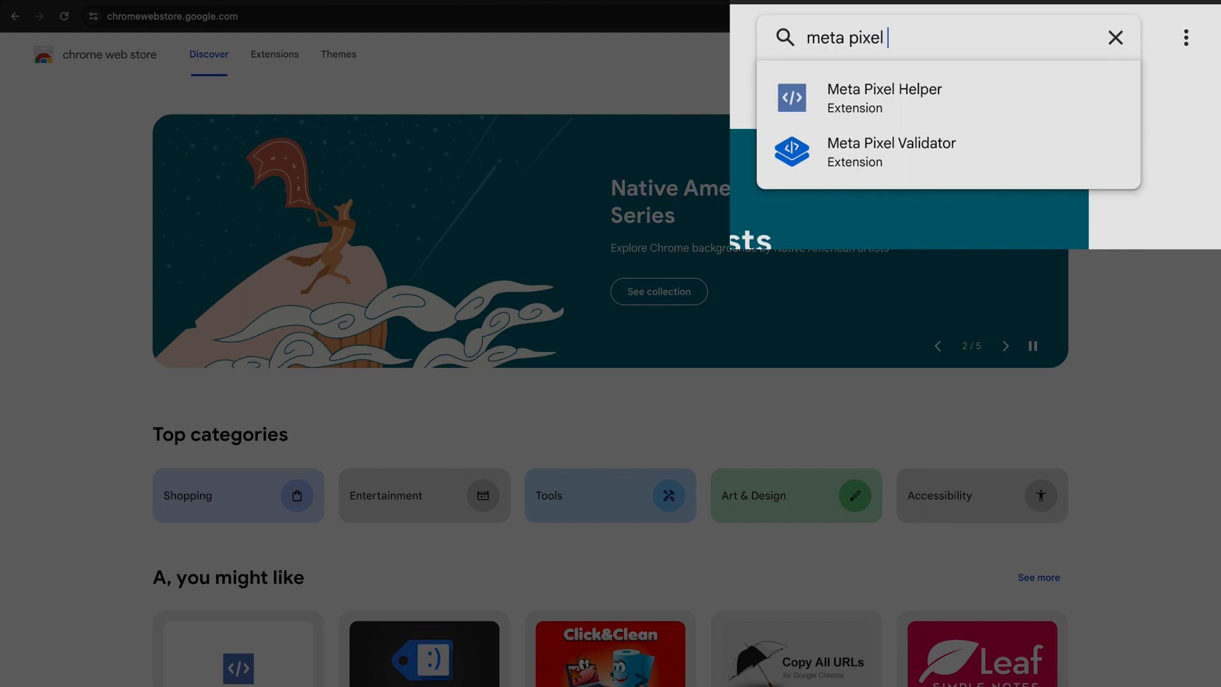
pyautogui.write('helper')
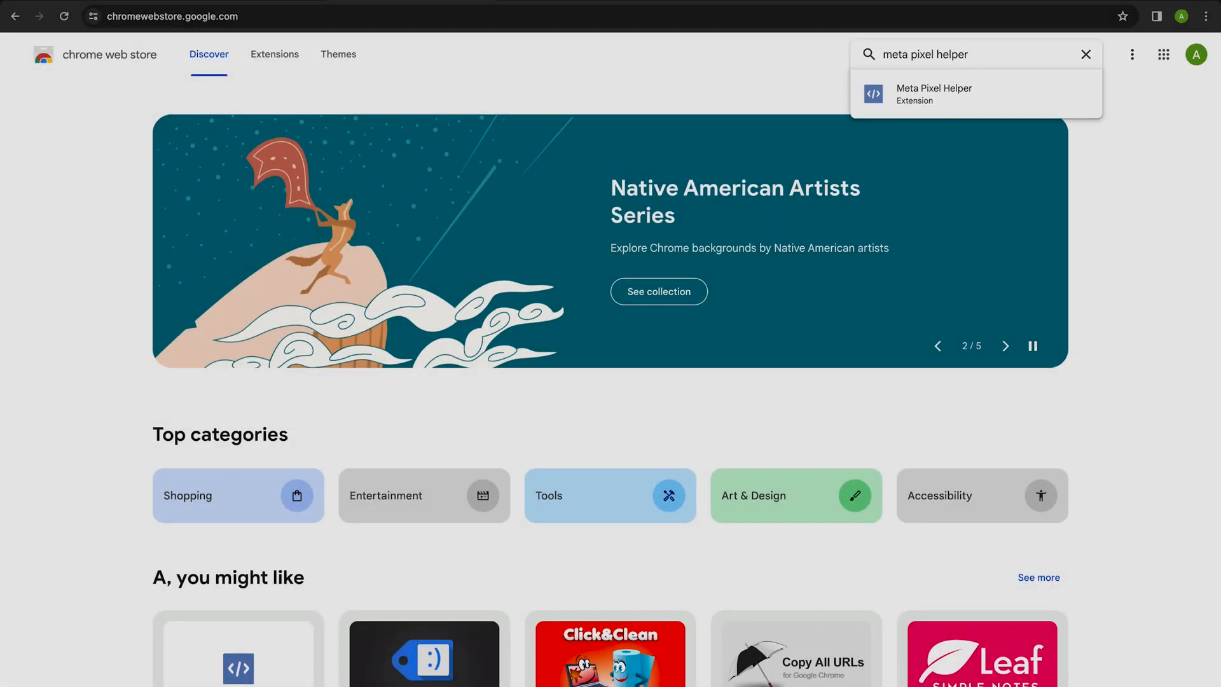
pyautogui.press('Return')
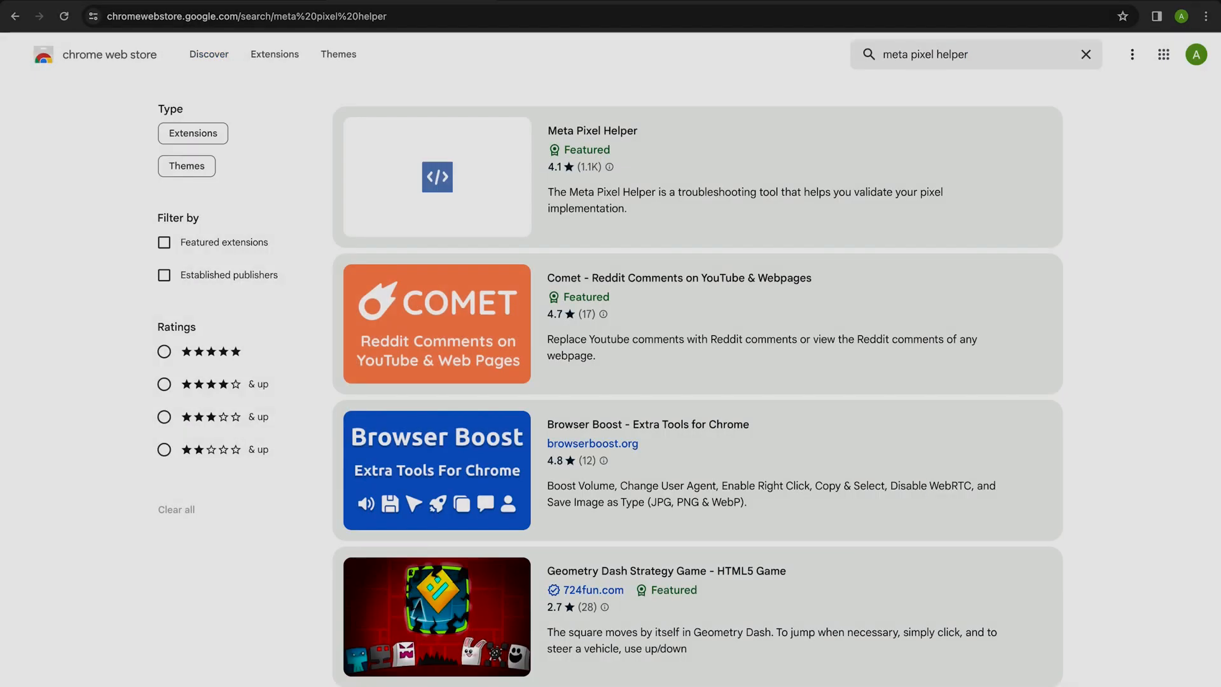
pyautogui.click(582, 130)
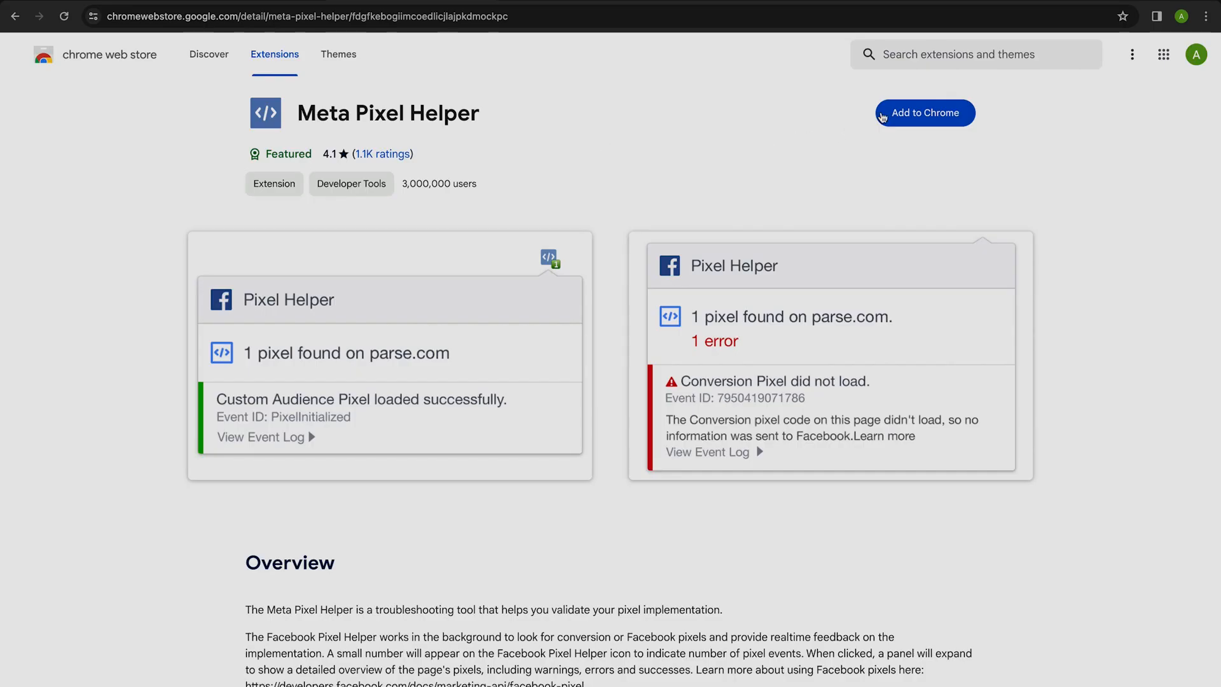
pyautogui.click(883, 117)
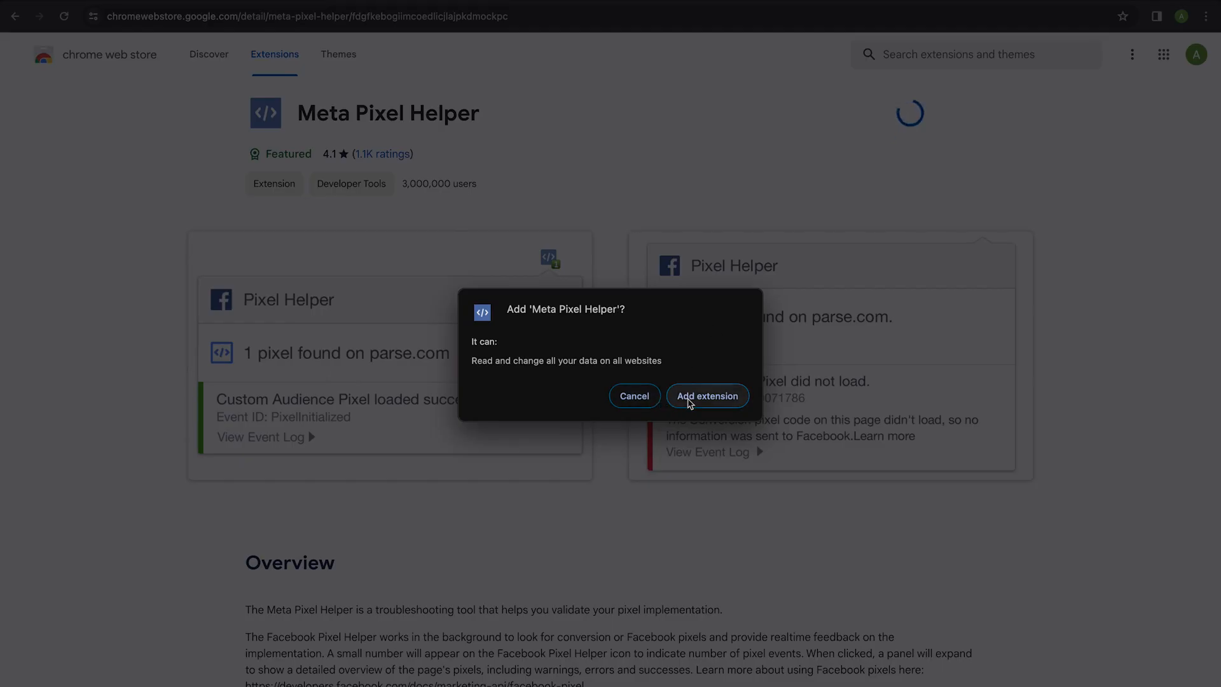
pyautogui.click(689, 401)
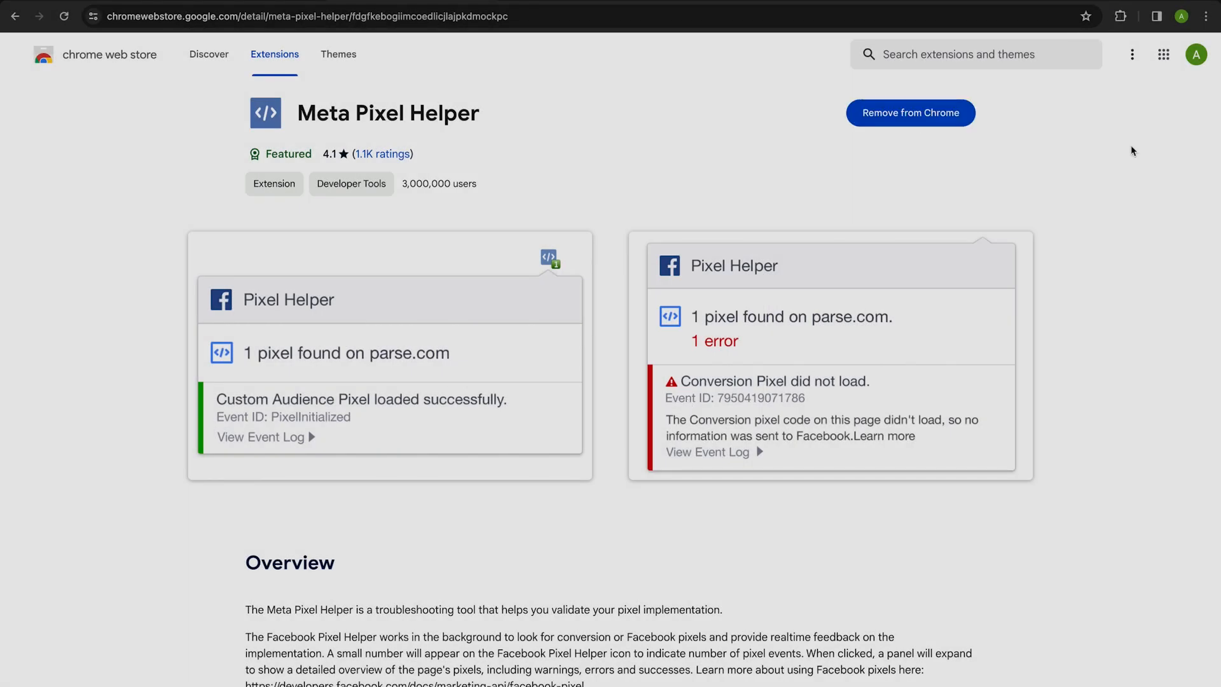
# Pin the Meta Pixel Helper extension and open it on the testwebguy.co.uk homepage to check the pixel.
pyautogui.click(1095, 22)
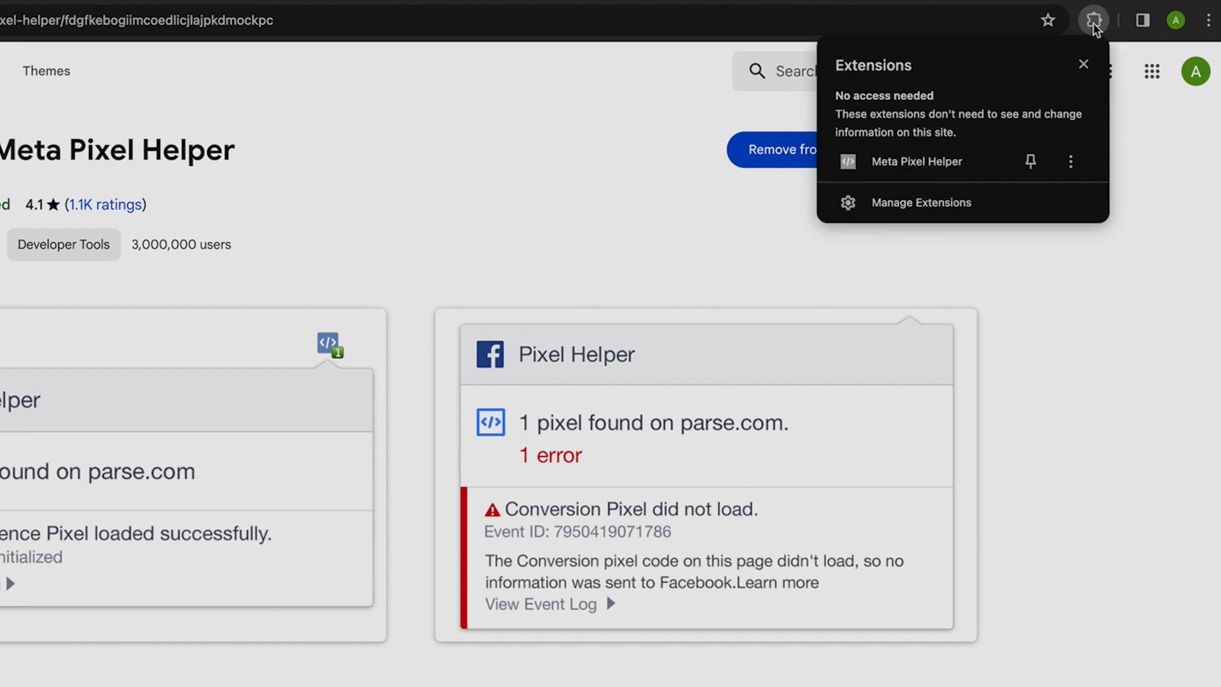
pyautogui.click(1030, 162)
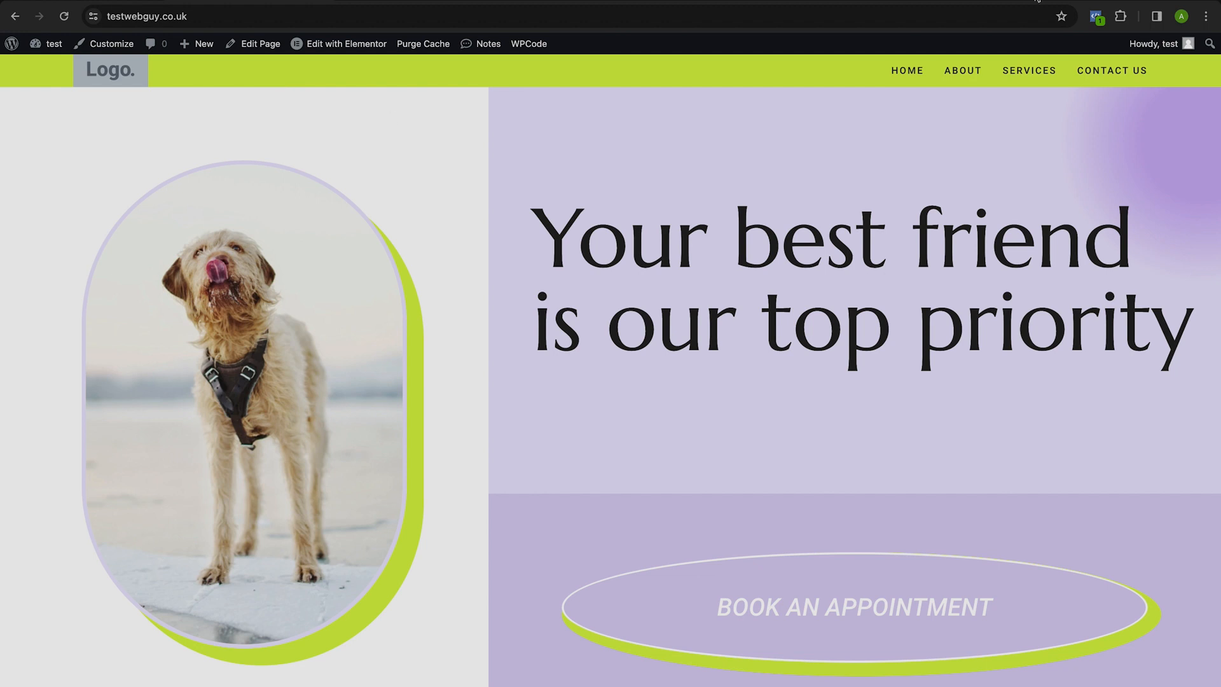
pyautogui.click(1095, 16)
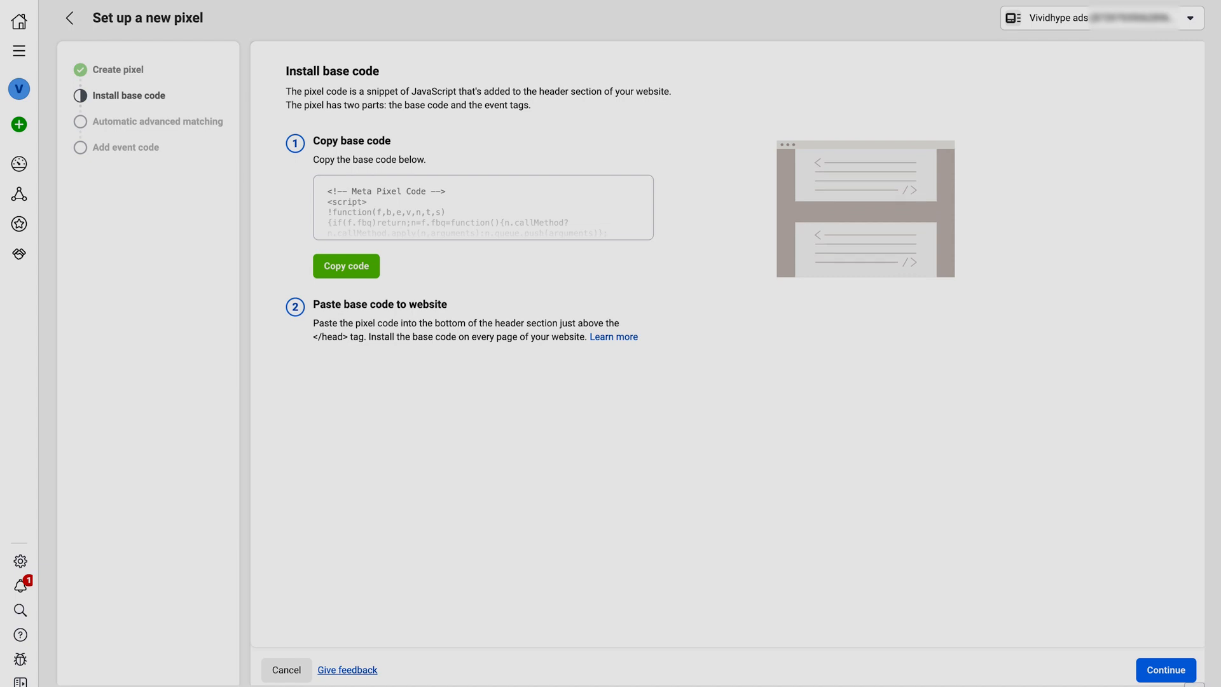
# In the Meta pixel setup, move past the base code, turn on automatic advanced matching and continue to the event code stage.
pyautogui.click(1155, 667)
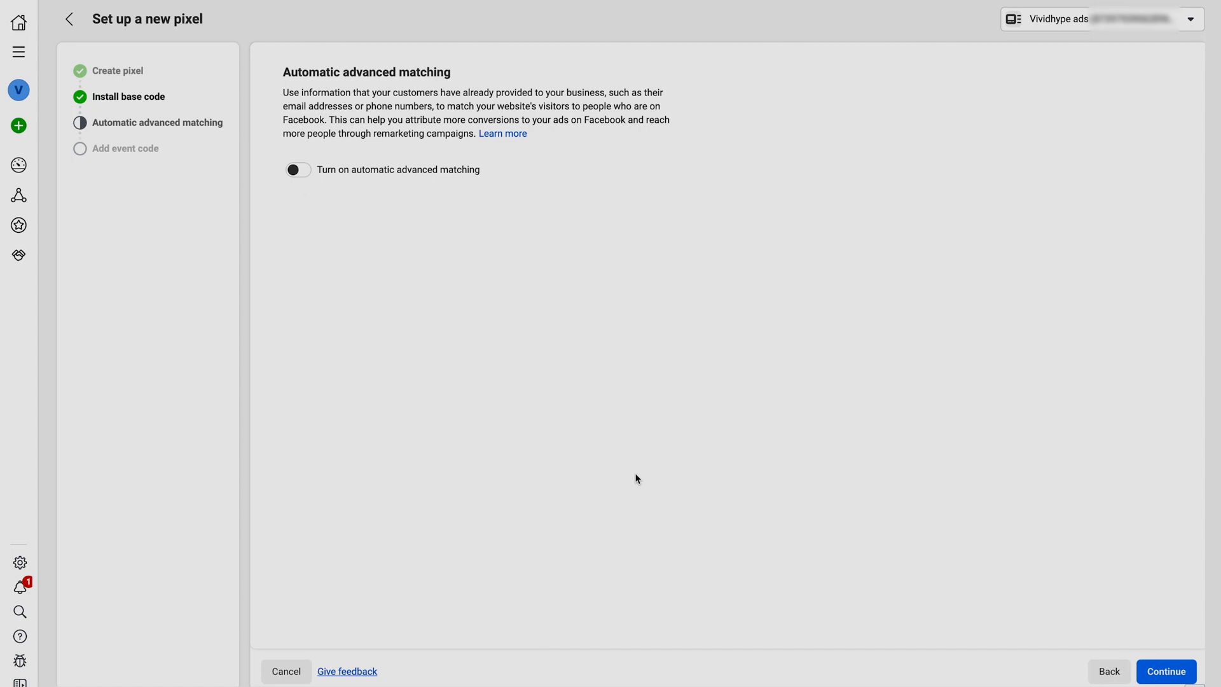
pyautogui.click(298, 171)
pyautogui.click(1161, 676)
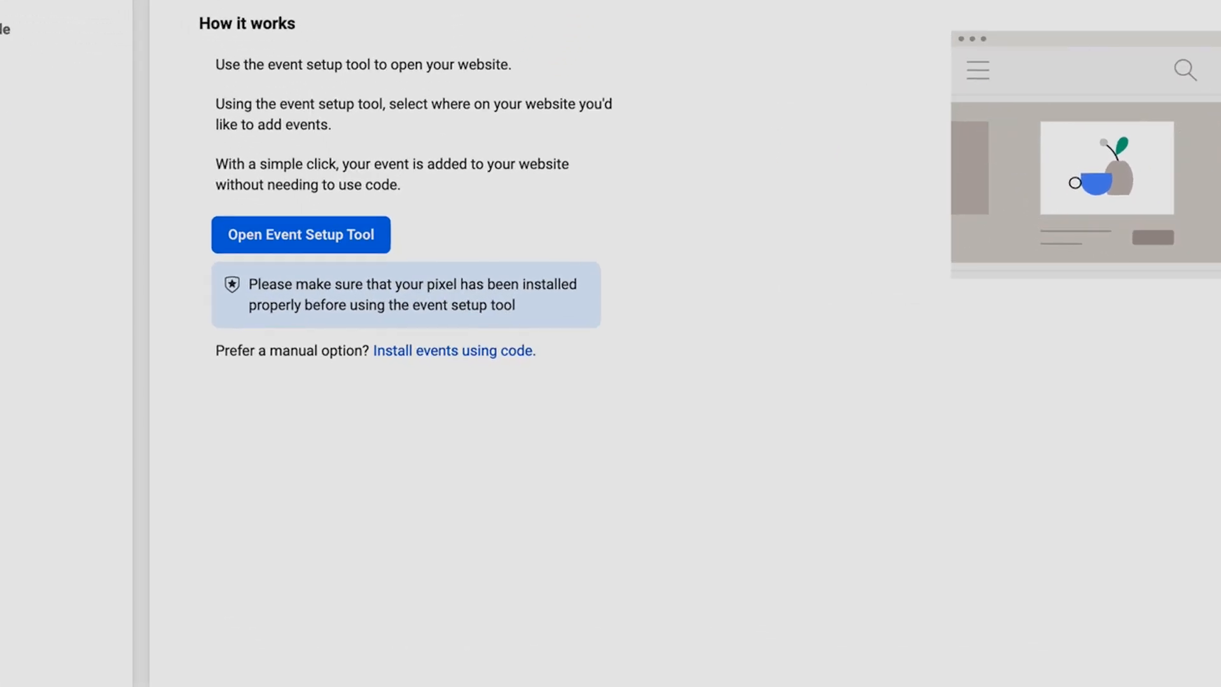
# Open the guide for installing events using code and copy the sample Purchase tracking code under Tracking Standard Events.
pyautogui.click(443, 349)
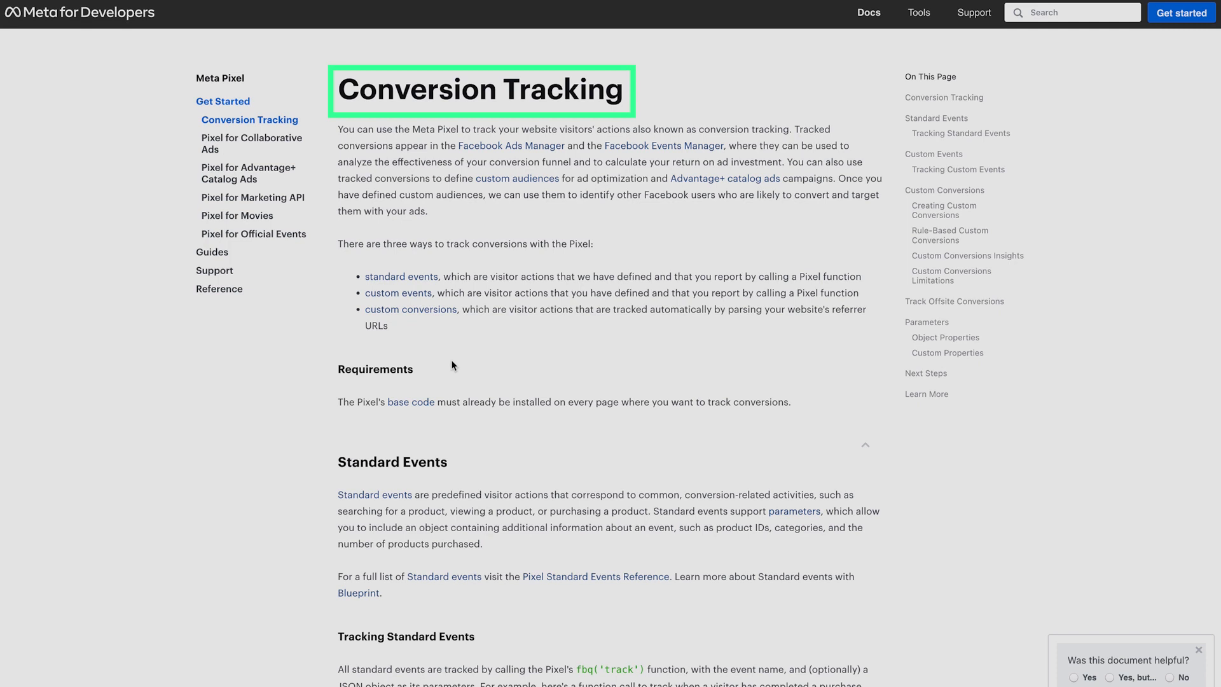
pyautogui.scroll(-6, 454, 356)
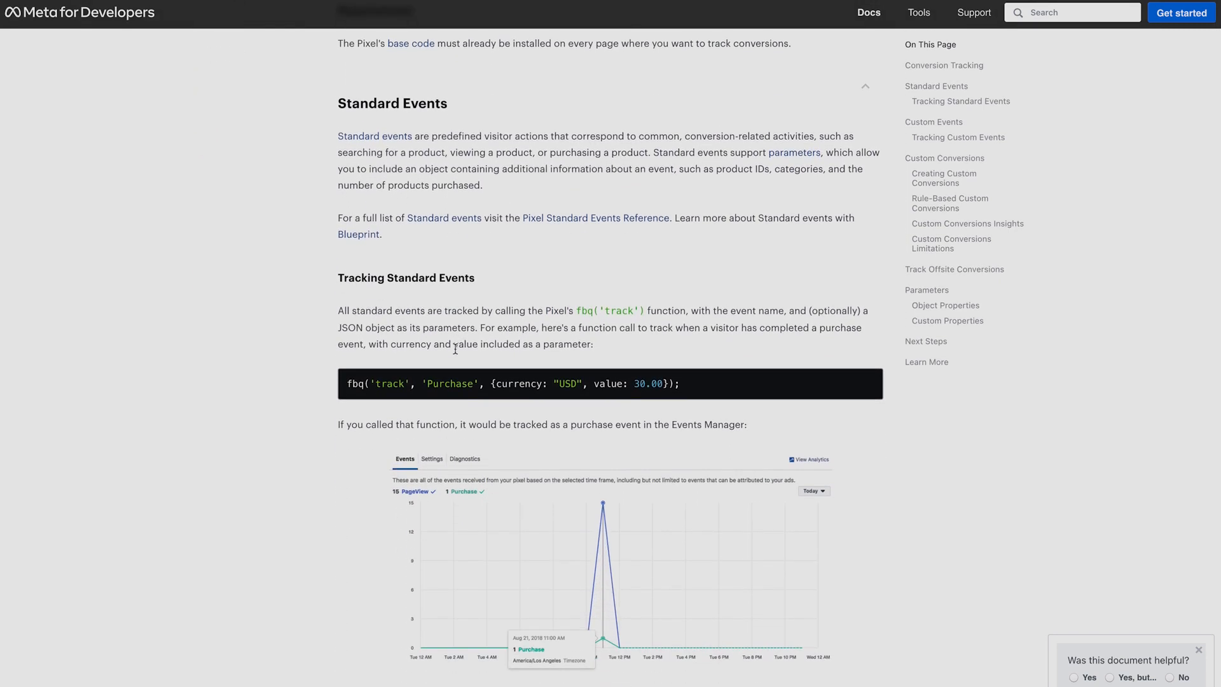
pyautogui.tripleClick(458, 382)
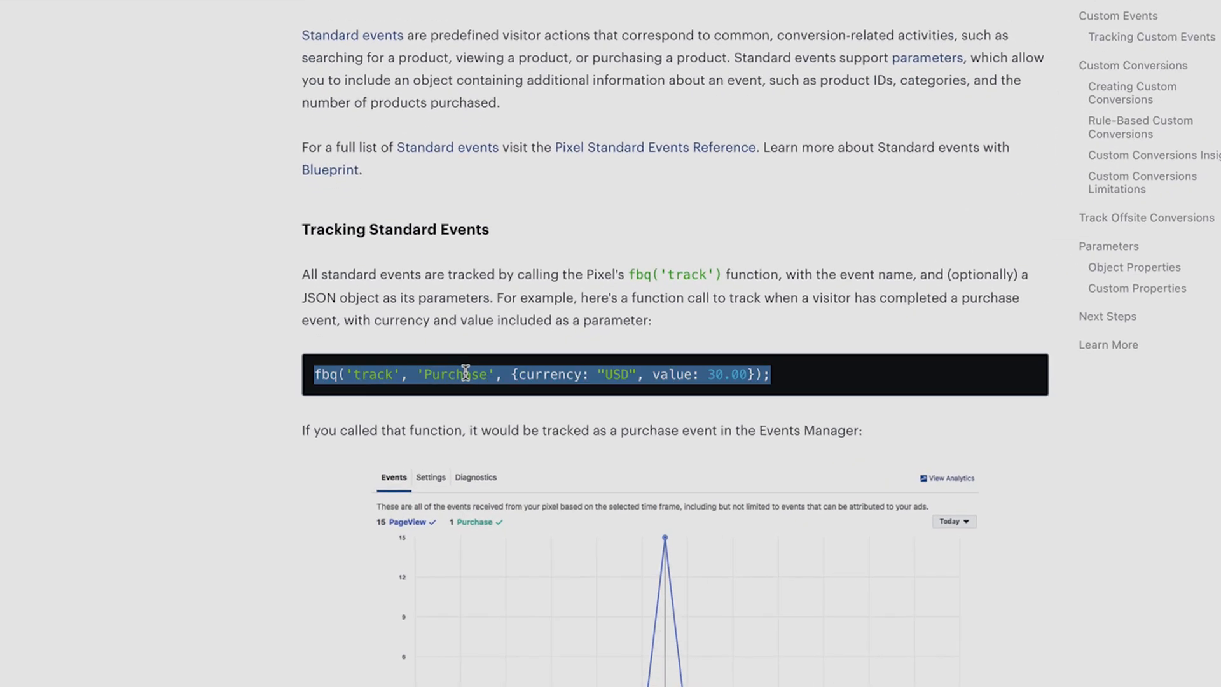
pyautogui.rightClick(466, 372)
pyautogui.click(490, 410)
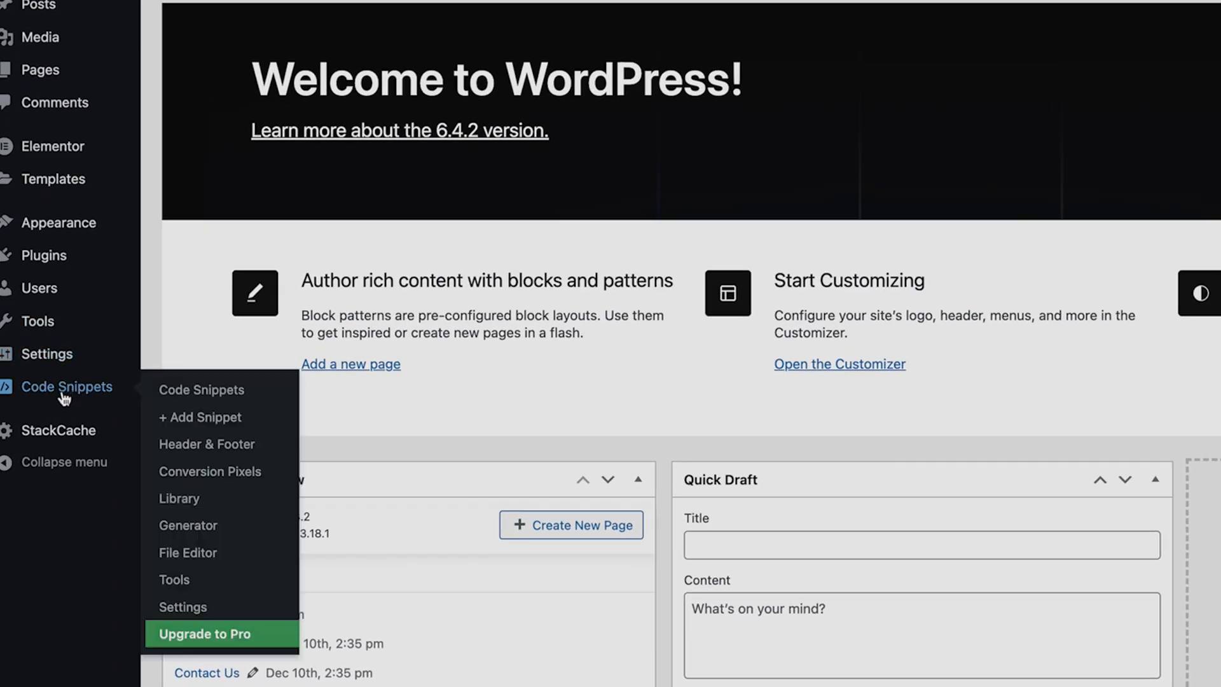
# Back in WordPress, add a new custom code snippet in WPCode and title it "lead event code".
pyautogui.click(64, 393)
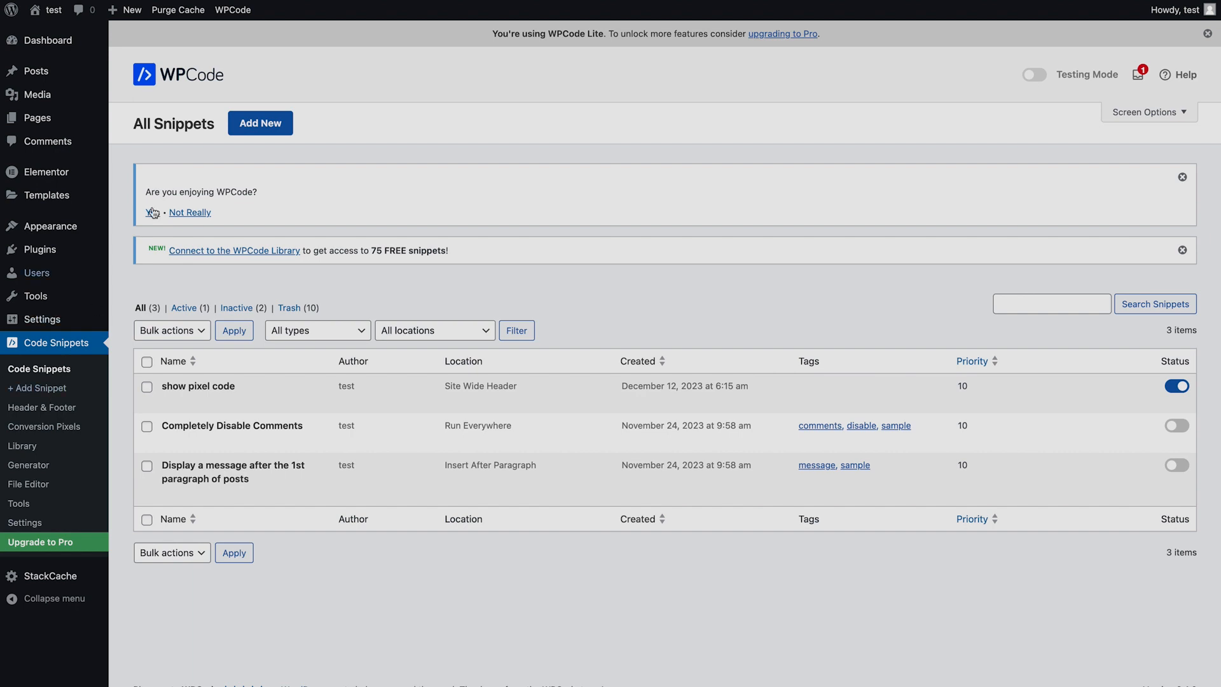
pyautogui.click(253, 122)
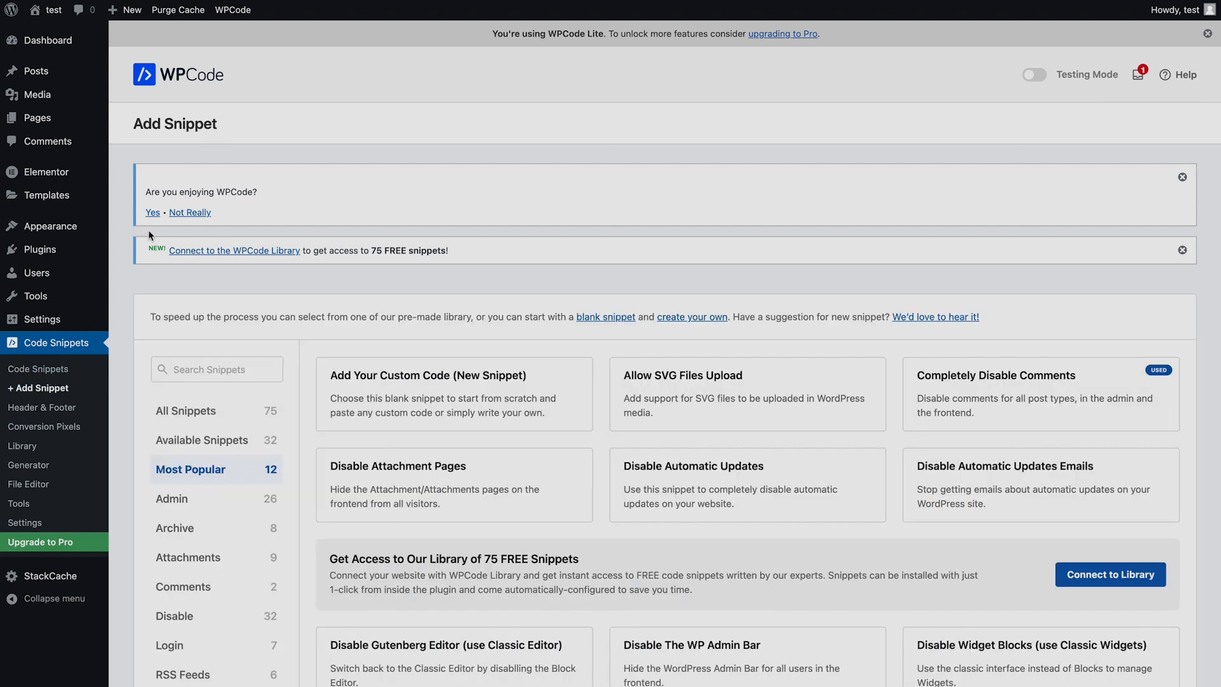
pyautogui.click(378, 409)
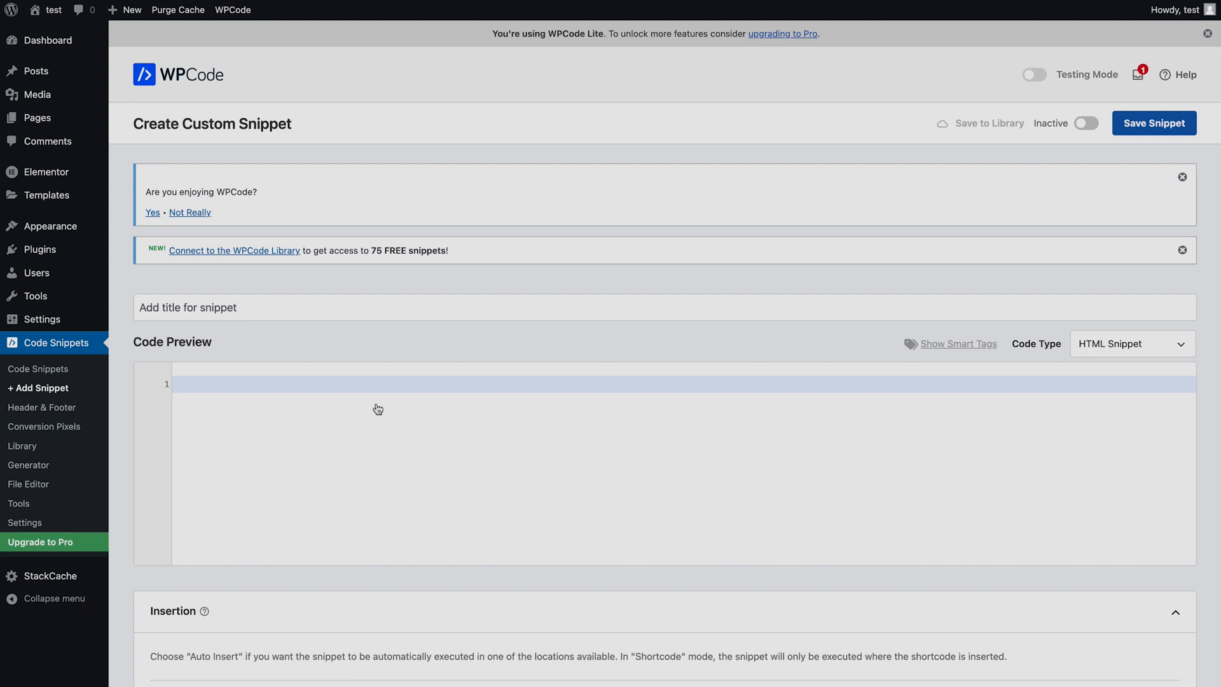
pyautogui.click(377, 308)
pyautogui.write('lead event code')
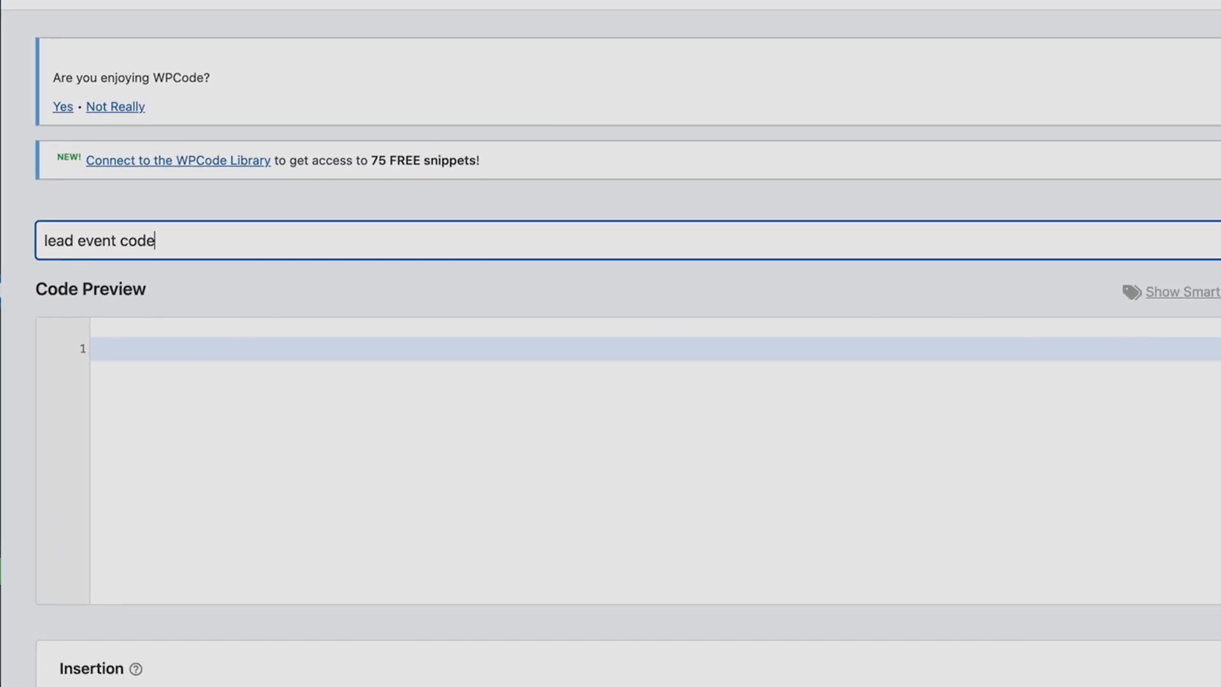
# Paste the Purchase tracking code into the snippet and delete its currency and value parameters.
pyautogui.click(193, 365)
pyautogui.hotkey('ctrl', 'v')
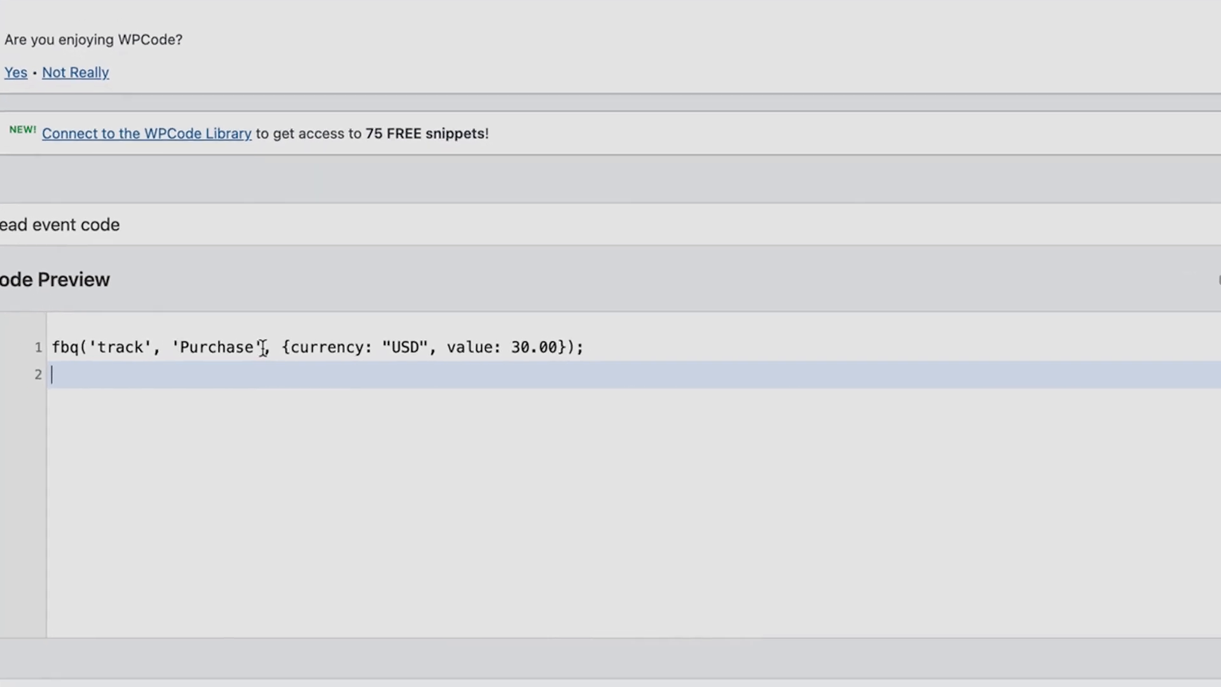
pyautogui.moveTo(281, 351); pyautogui.dragTo(579, 349)
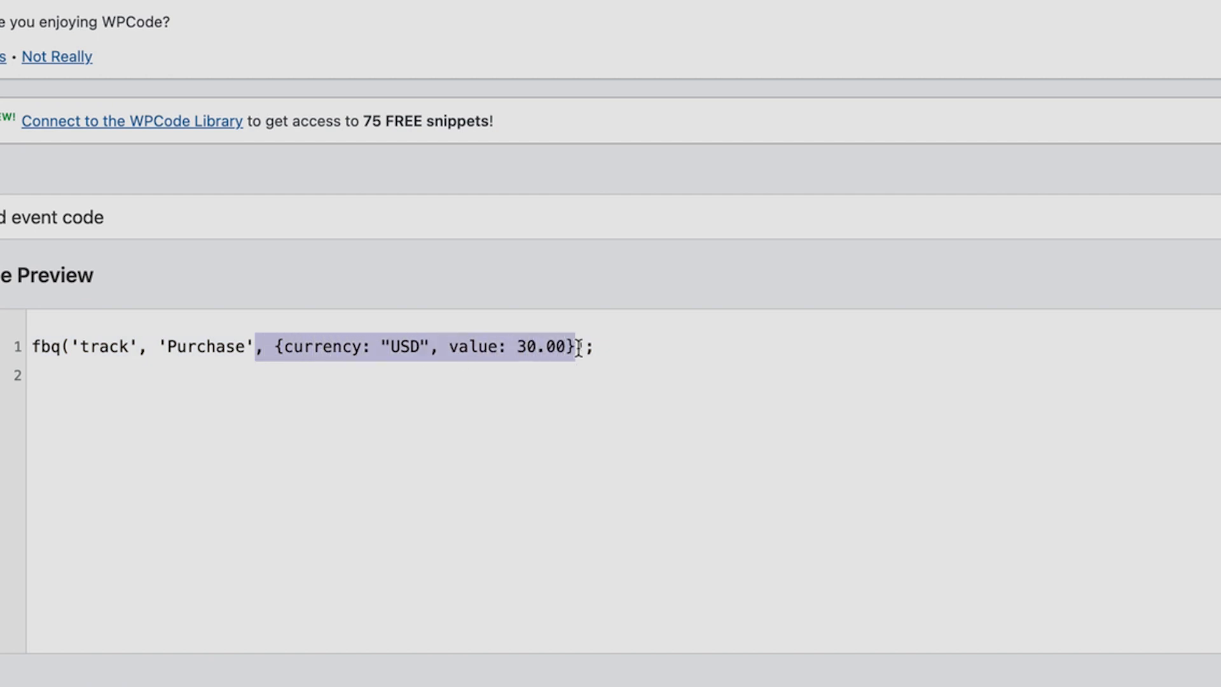
pyautogui.press('BackSpace')
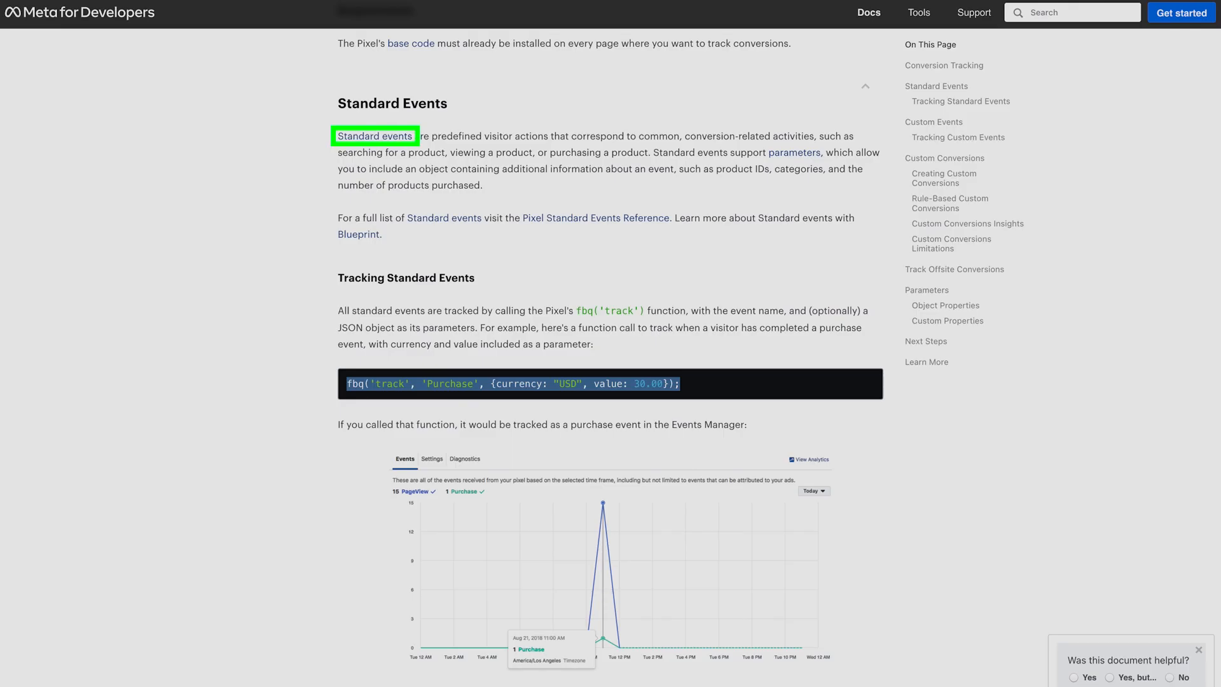
# Open Meta's Standard Events reference, find the Lead event in the table and copy its name.
pyautogui.click(361, 138)
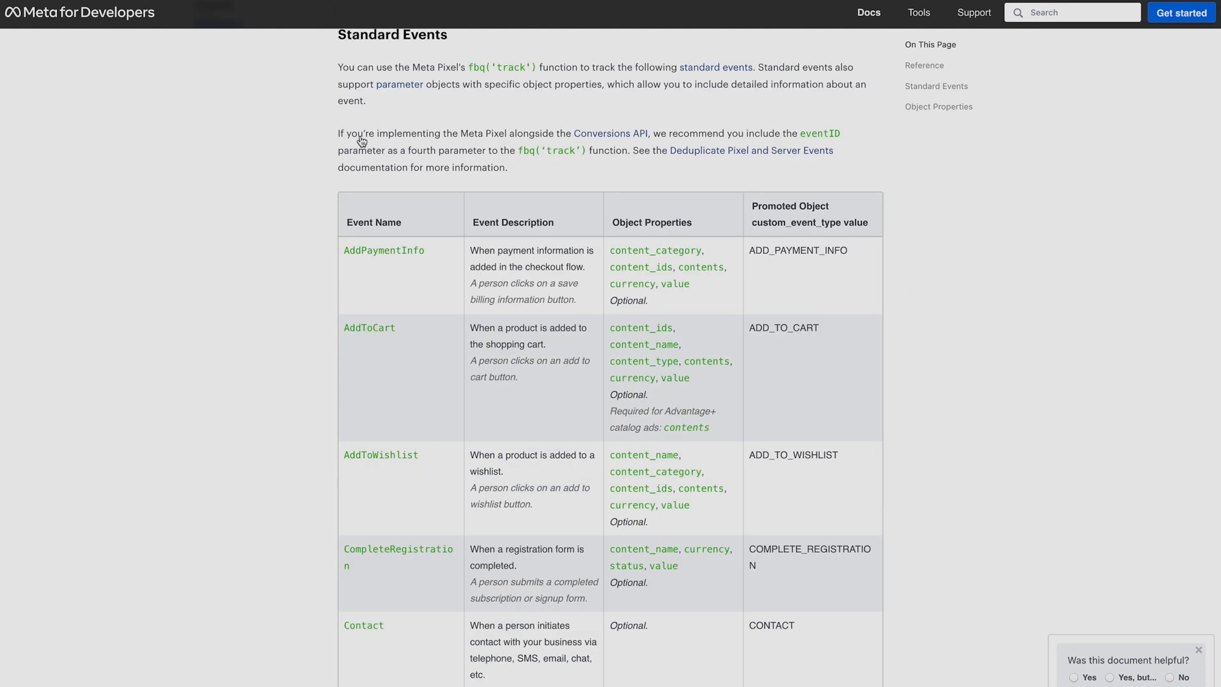
pyautogui.scroll(-4, 727, 273)
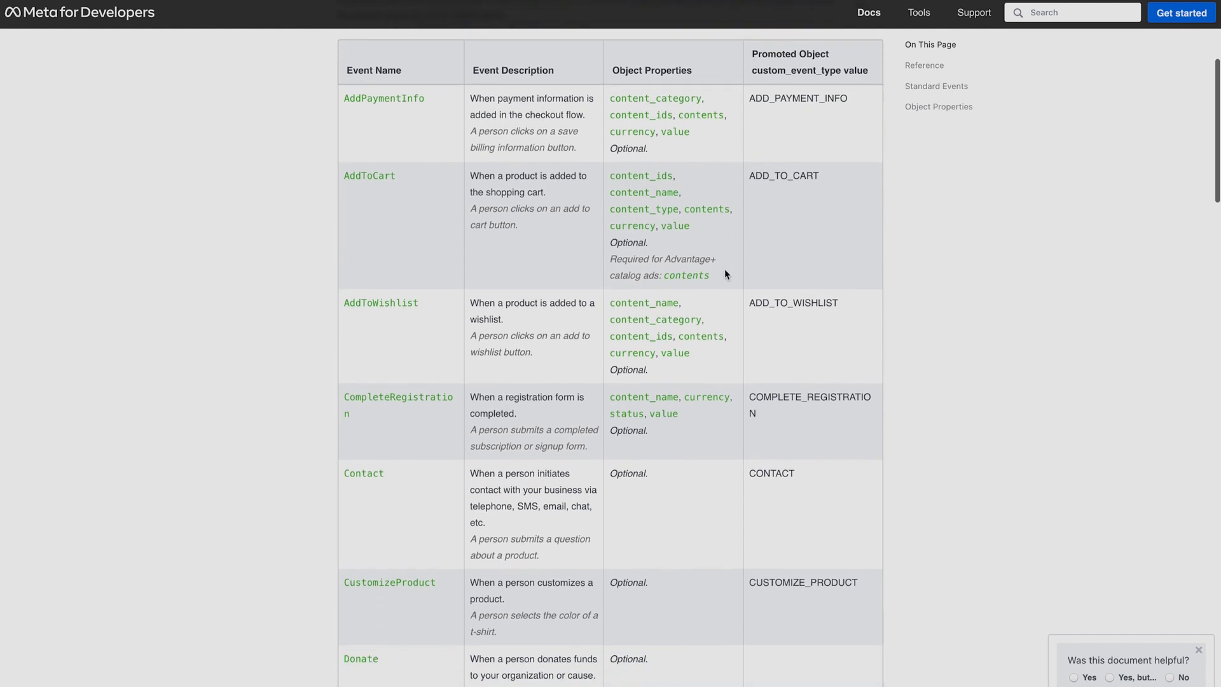
pyautogui.scroll(-4, 726, 272)
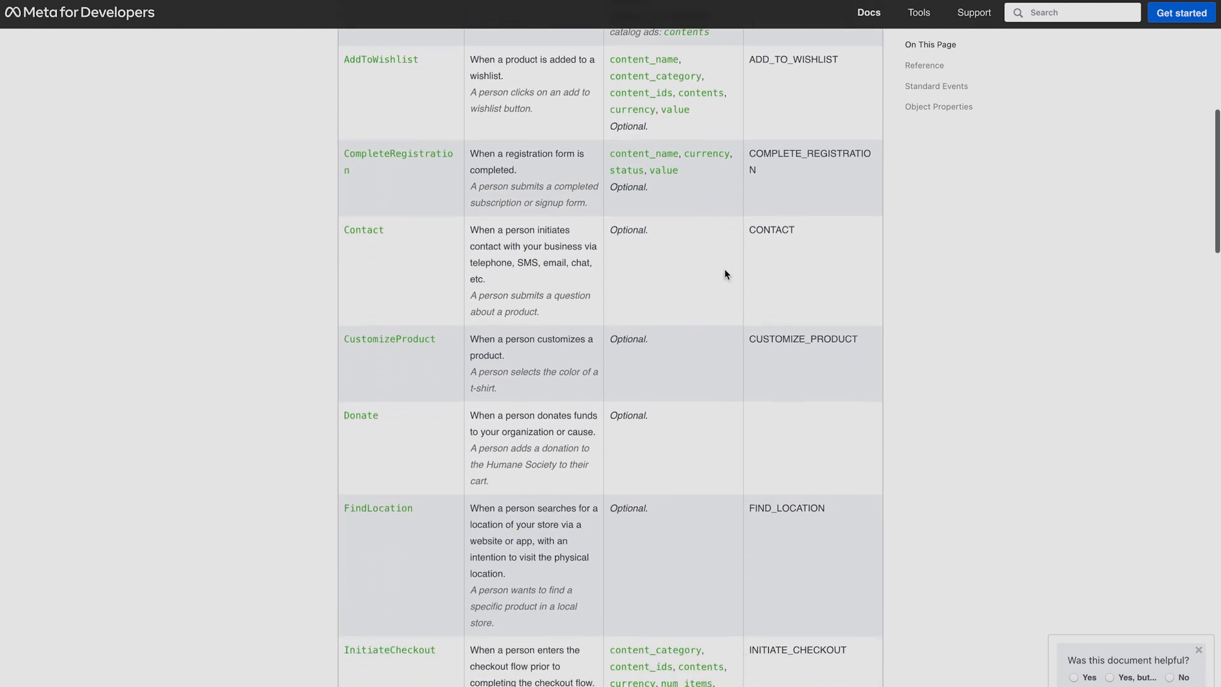
pyautogui.scroll(-8, 726, 272)
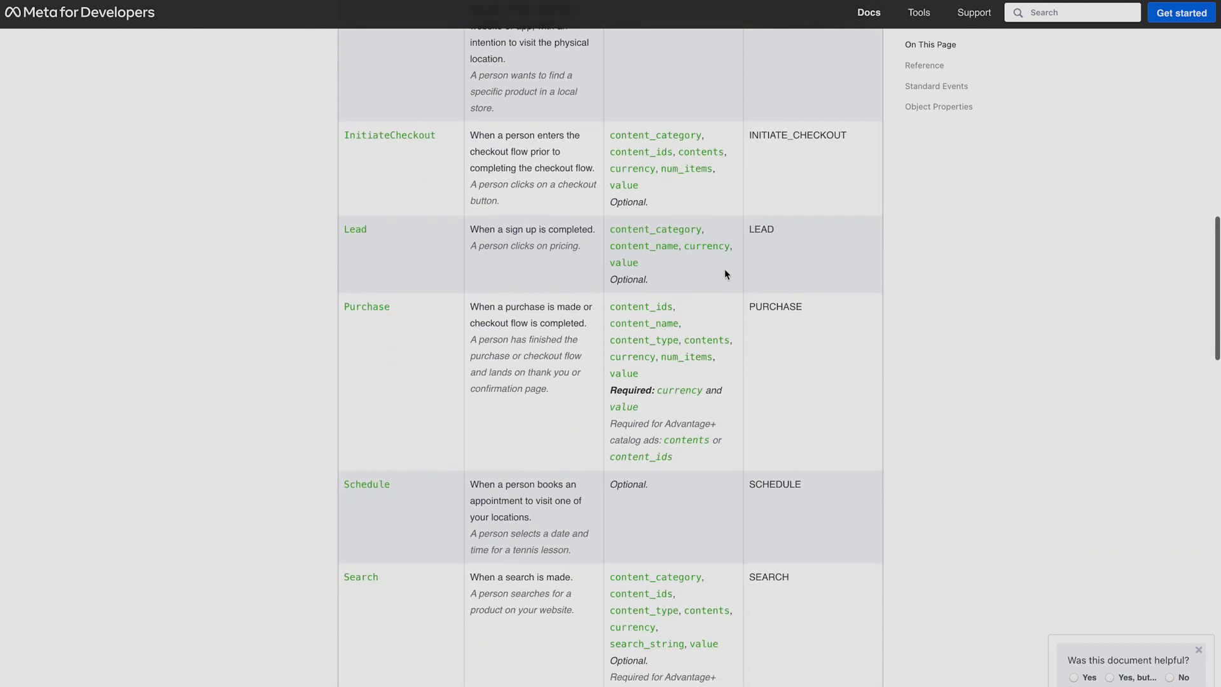
pyautogui.scroll(-6, 725, 273)
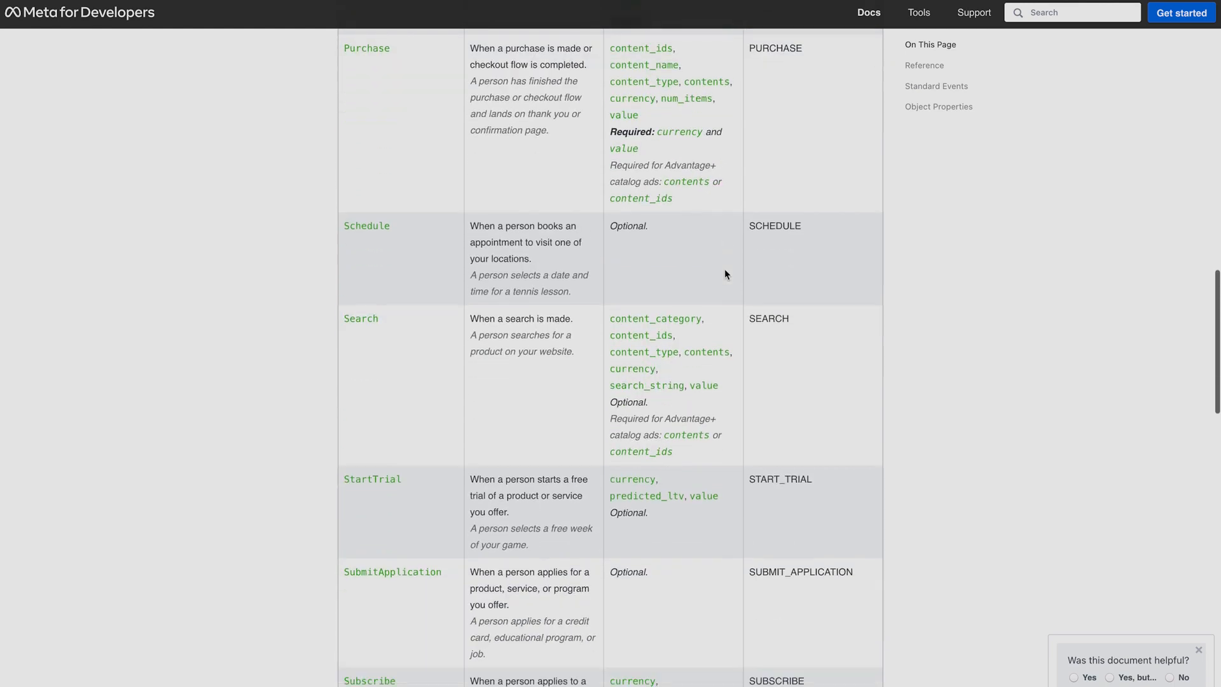
pyautogui.scroll(-3, 724, 268)
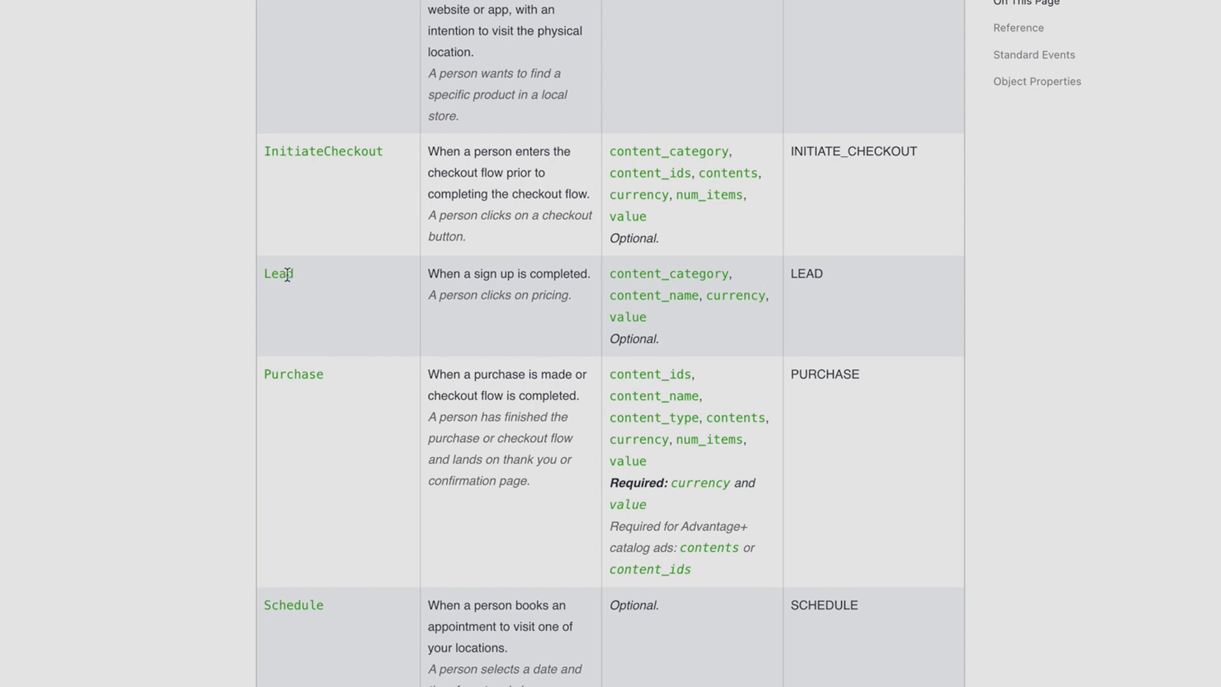
pyautogui.doubleClick(284, 274)
pyautogui.rightClick(271, 275)
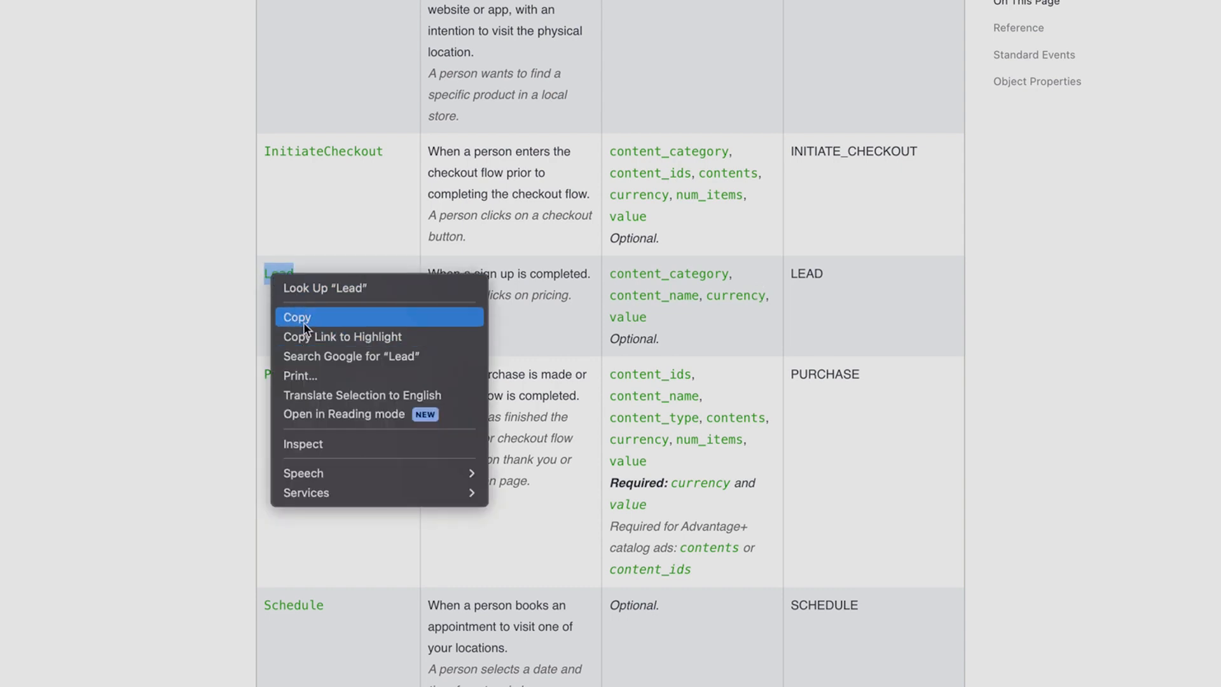
pyautogui.click(305, 318)
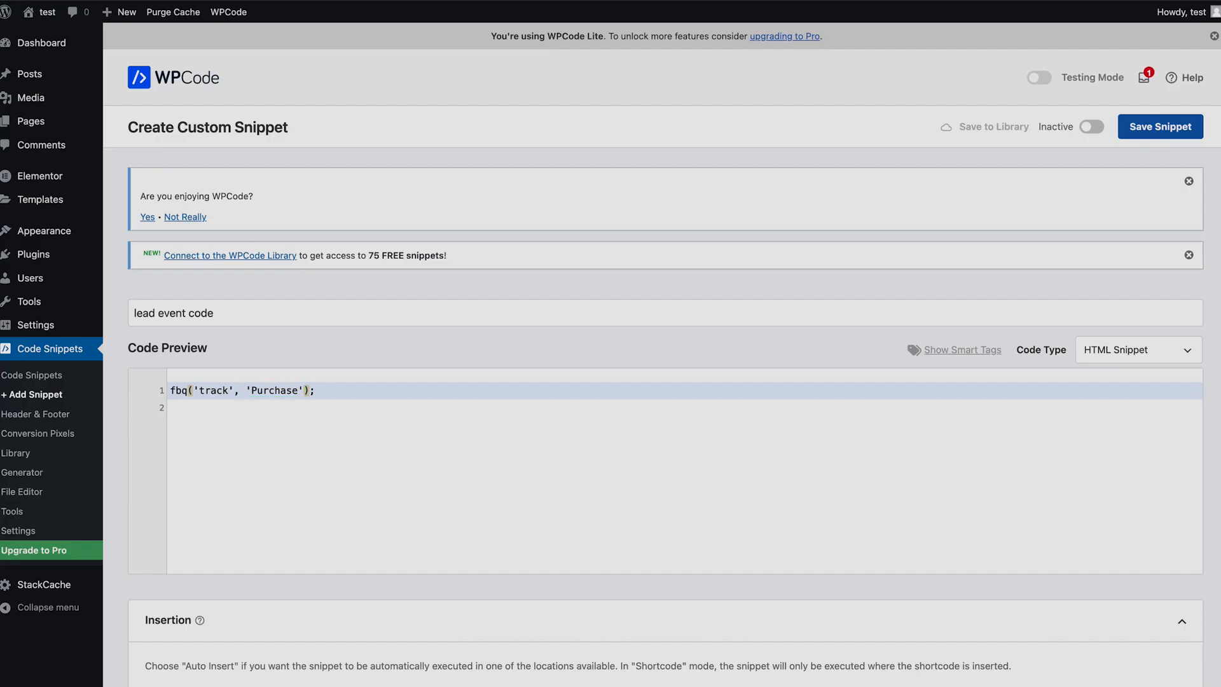
# Replace the Purchase event name in the snippet code with Lead and set the code type to JavaScript Snippet.
pyautogui.doubleClick(276, 390)
pyautogui.write('Lead')
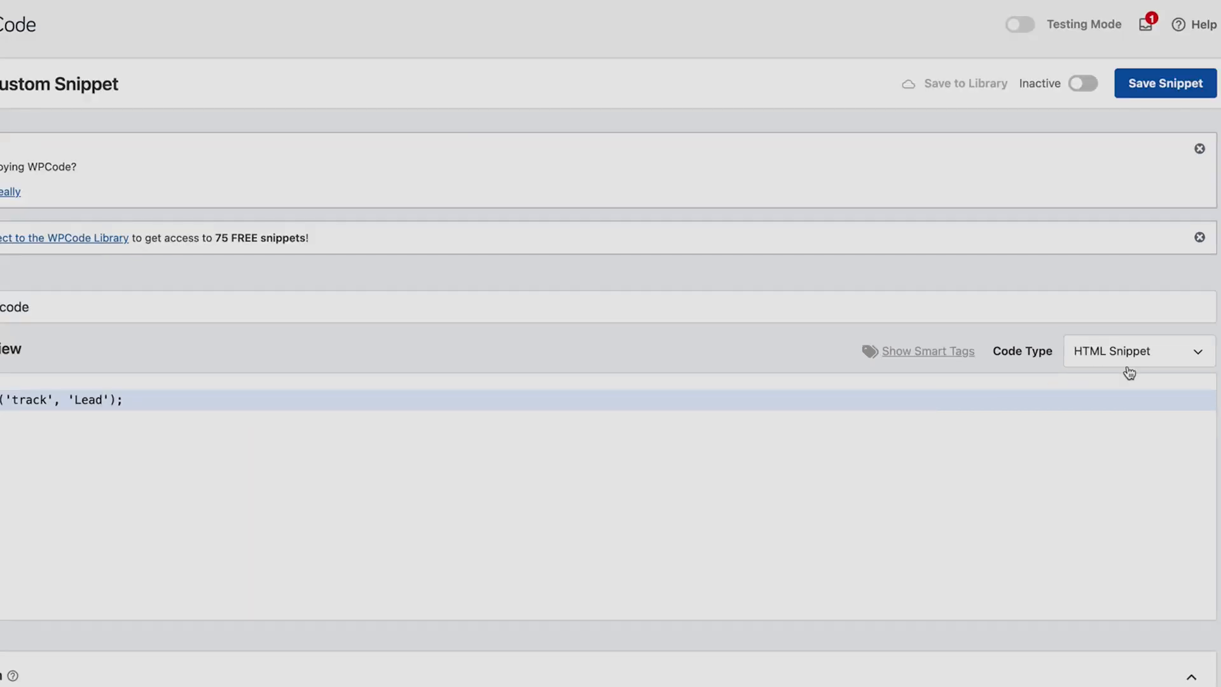
pyautogui.click(1140, 360)
pyautogui.click(1139, 409)
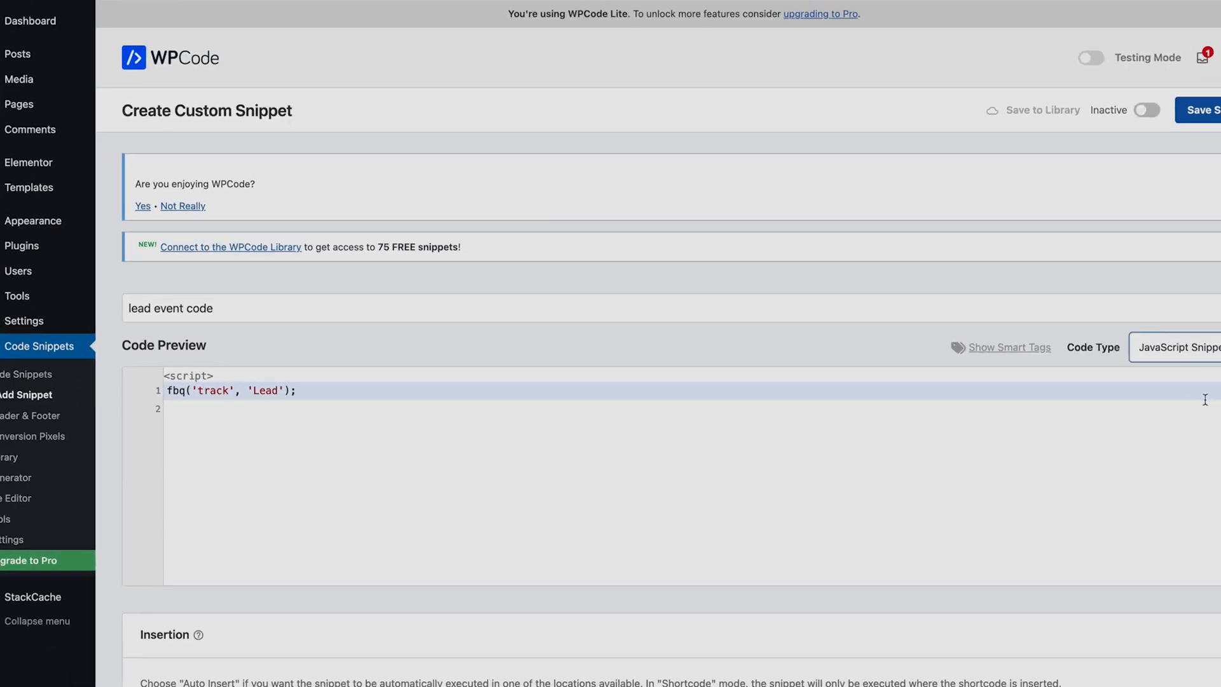
# Set the snippet's auto-insert location to Site Wide Body.
pyautogui.scroll(-7, 1146, 399)
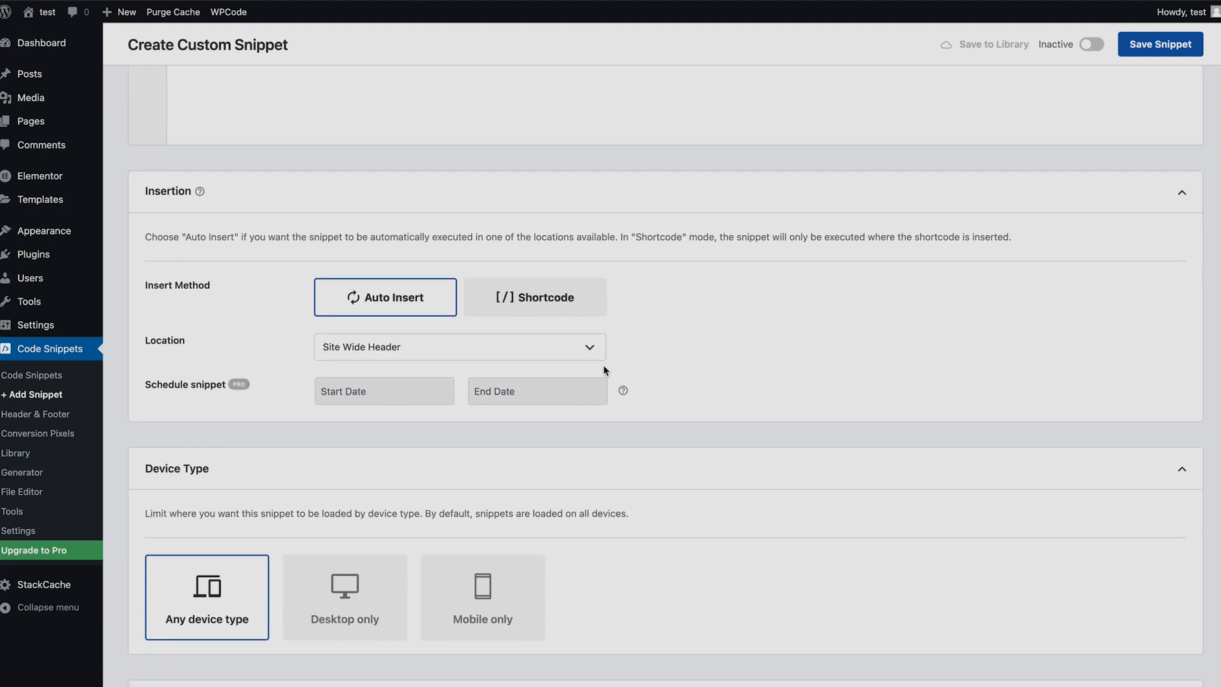
pyautogui.click(573, 348)
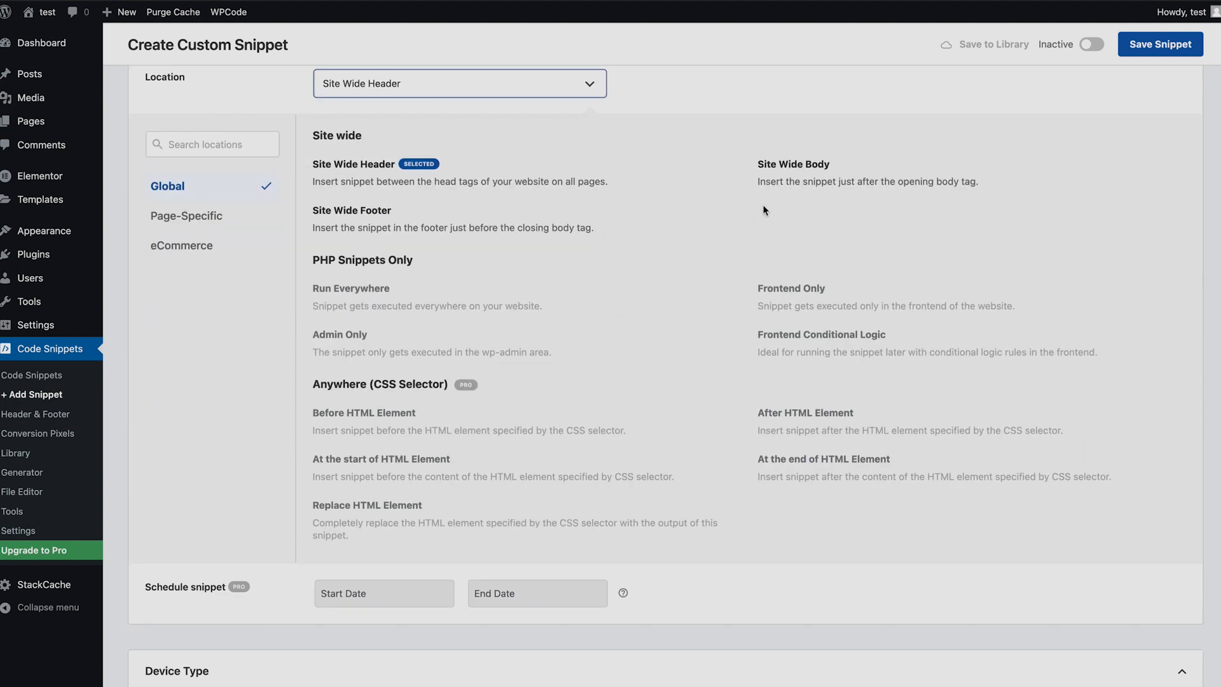
pyautogui.click(803, 168)
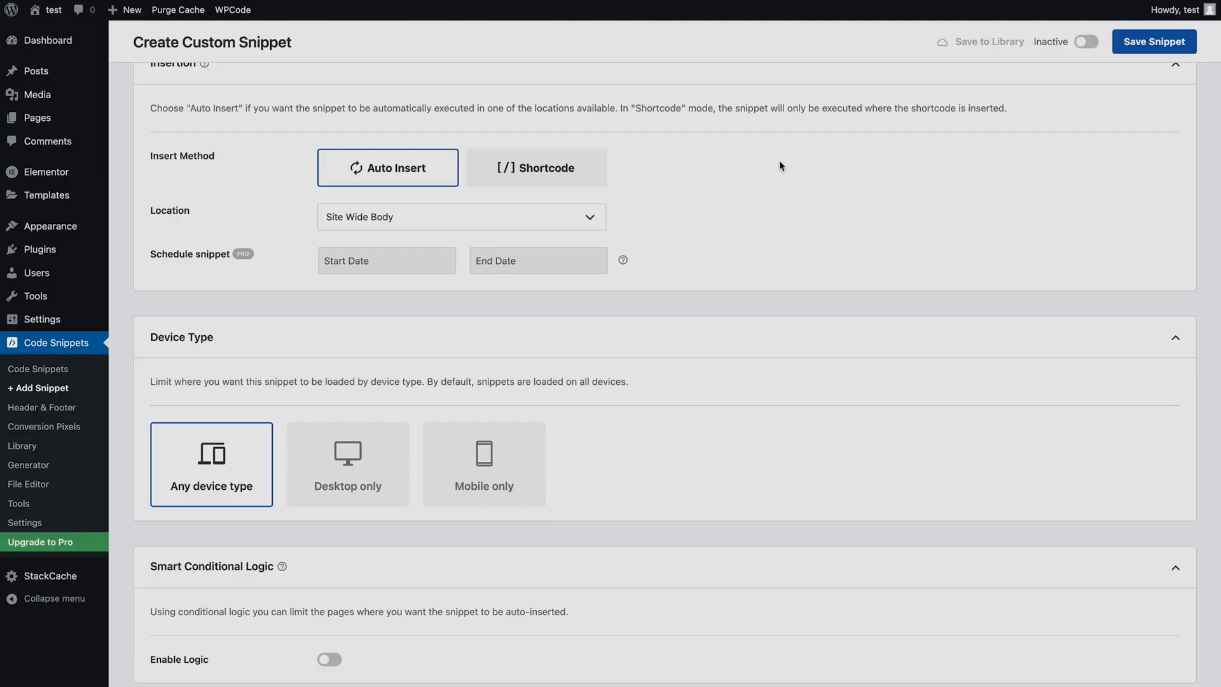
# Enable conditional logic and add a group showing the snippet only if Page URL Is the testwebguy.co.uk/thank-you/ address.
pyautogui.scroll(-5, 780, 162)
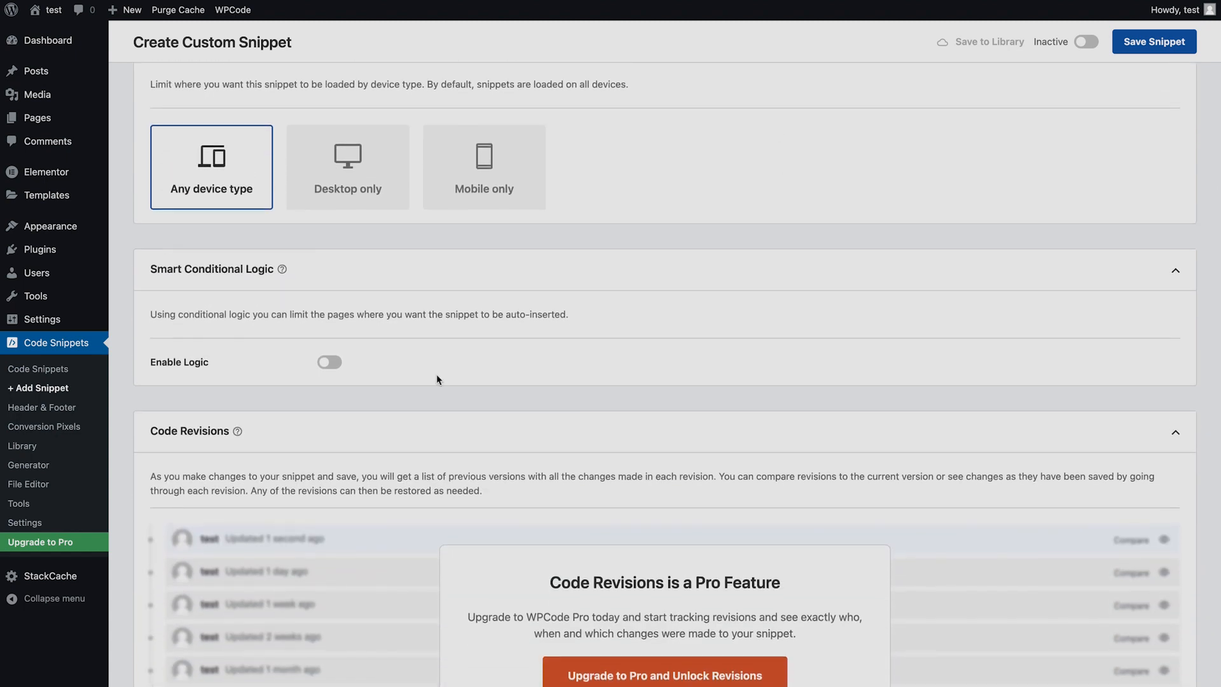
pyautogui.click(329, 363)
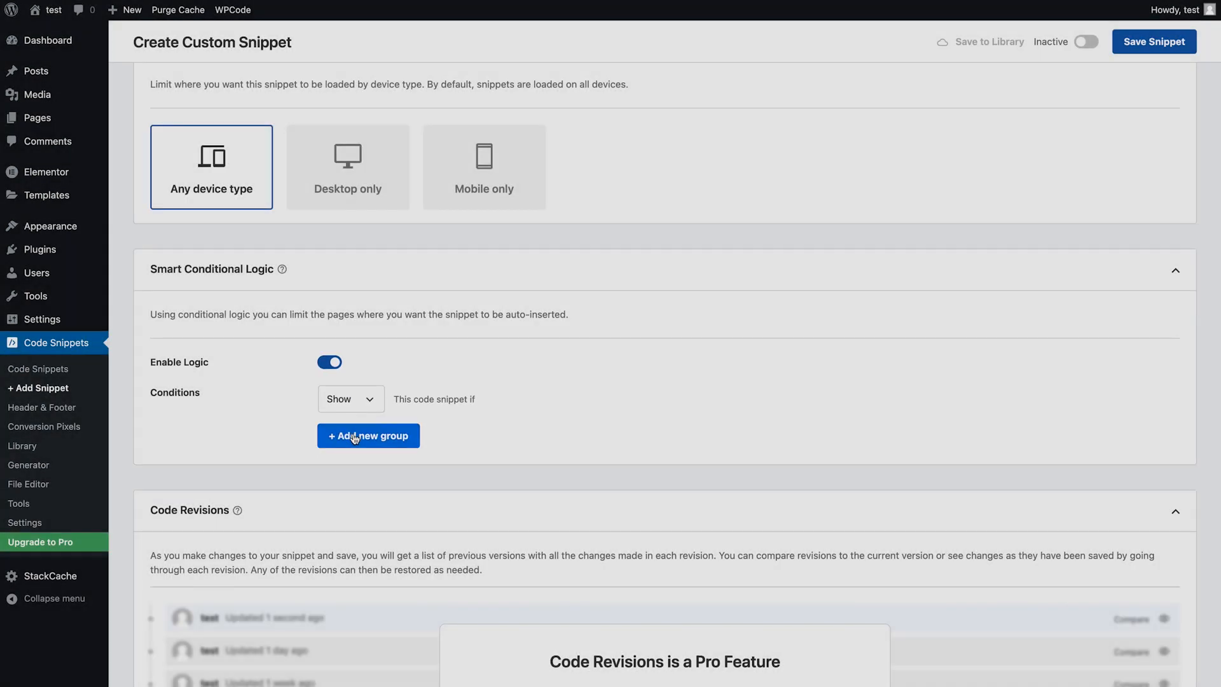
pyautogui.click(354, 438)
pyautogui.click(424, 457)
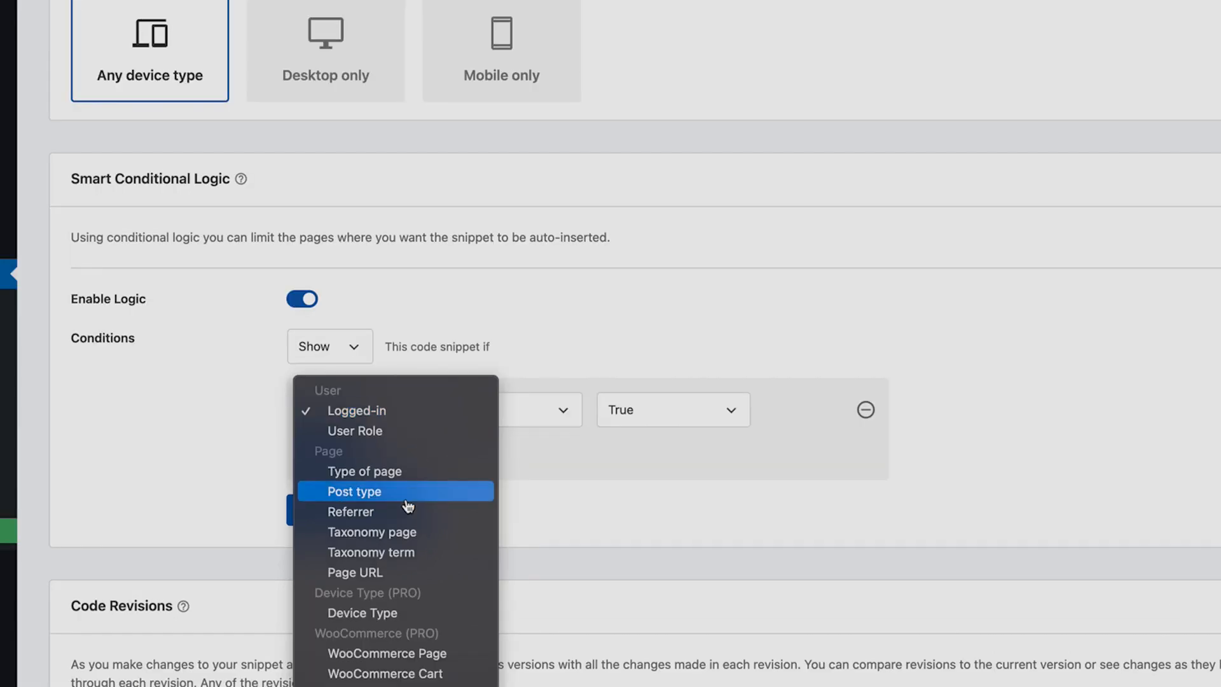
pyautogui.click(397, 574)
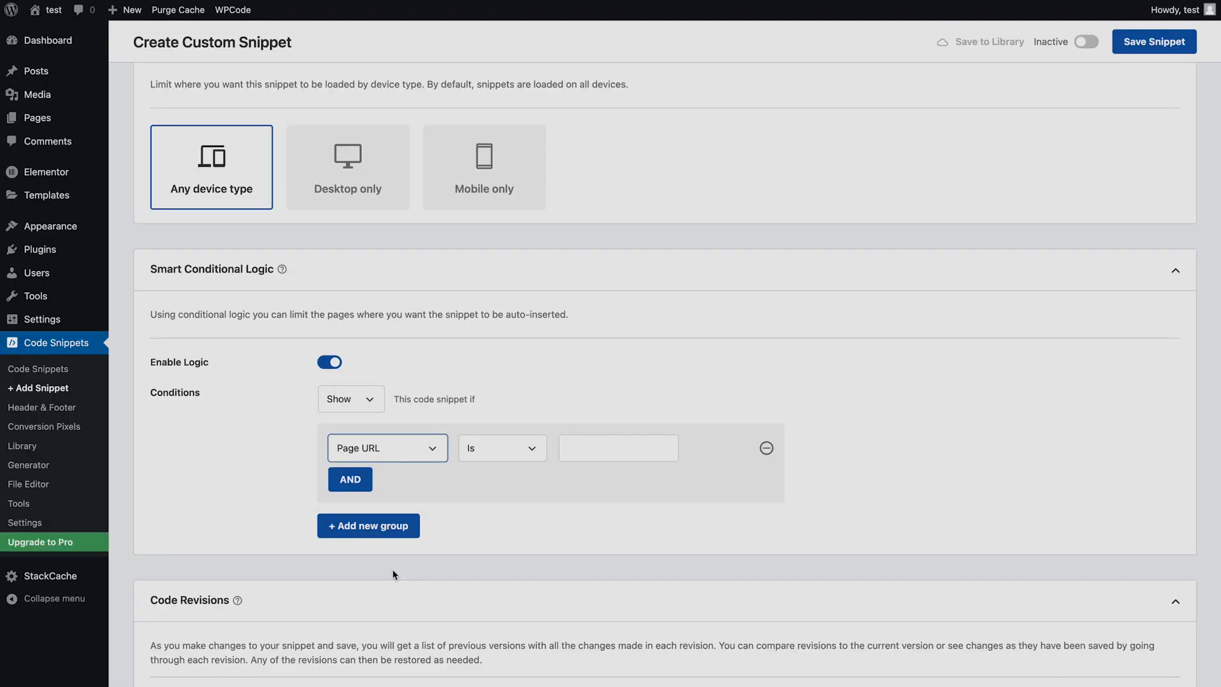
pyautogui.click(611, 448)
pyautogui.hotkey('ctrl', 'v')
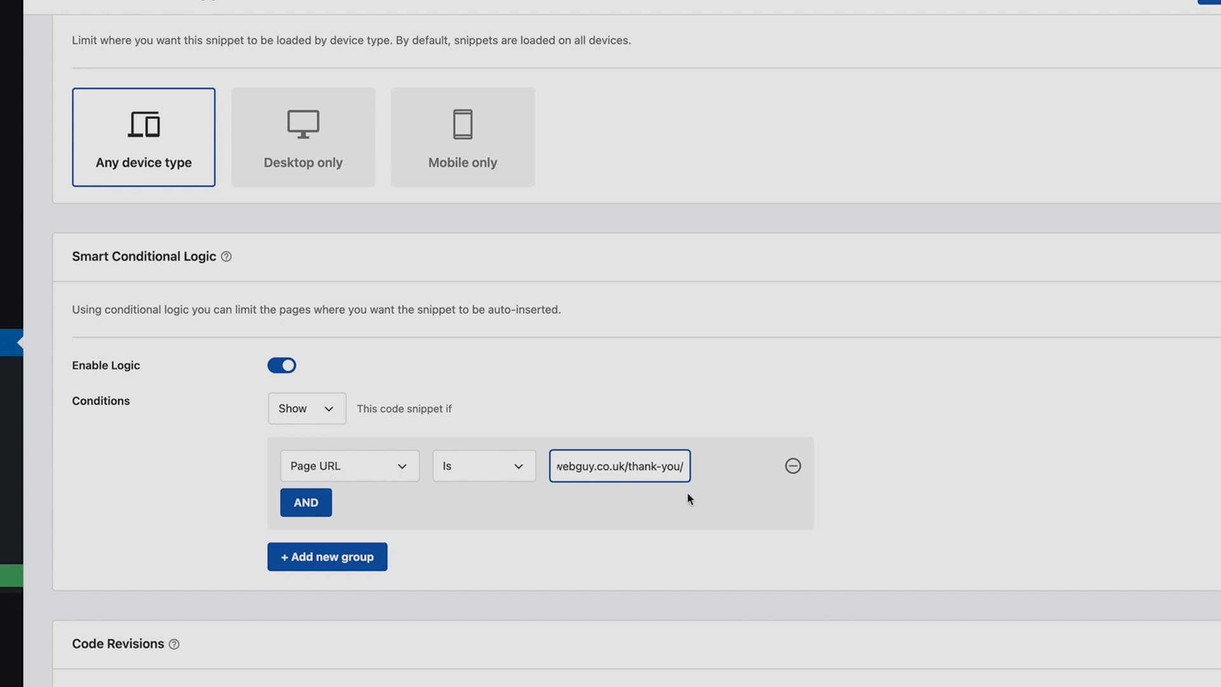
pyautogui.click(774, 429)
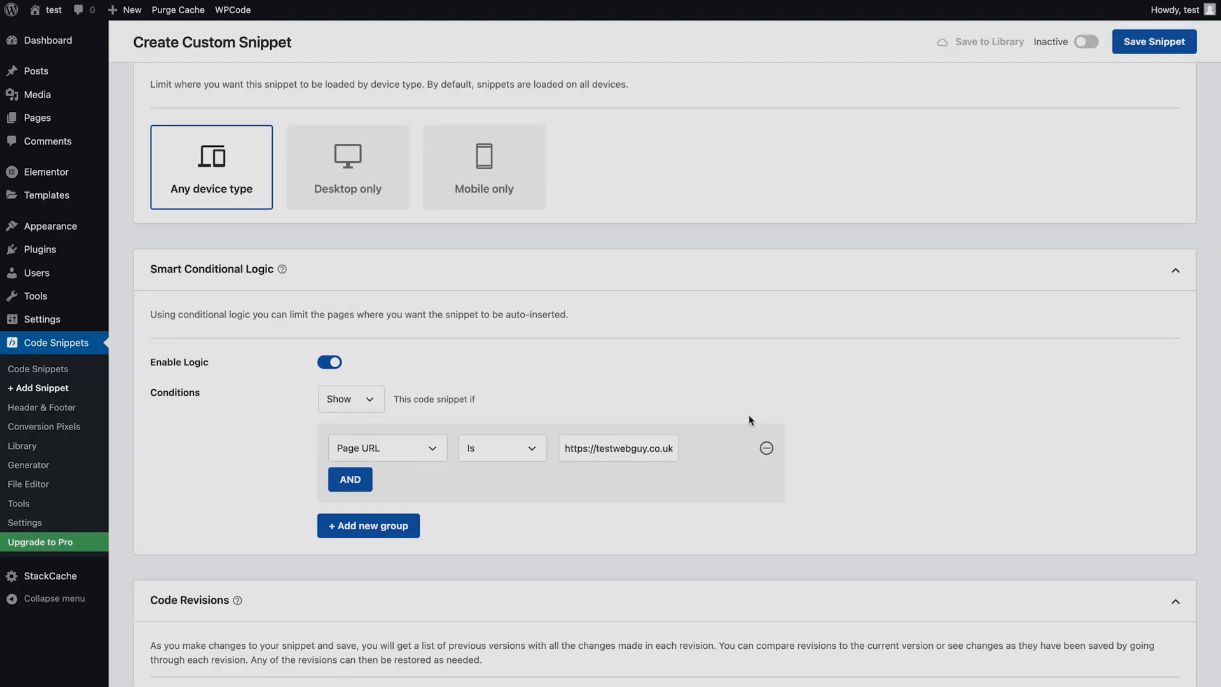
pyautogui.scroll(-2, 749, 414)
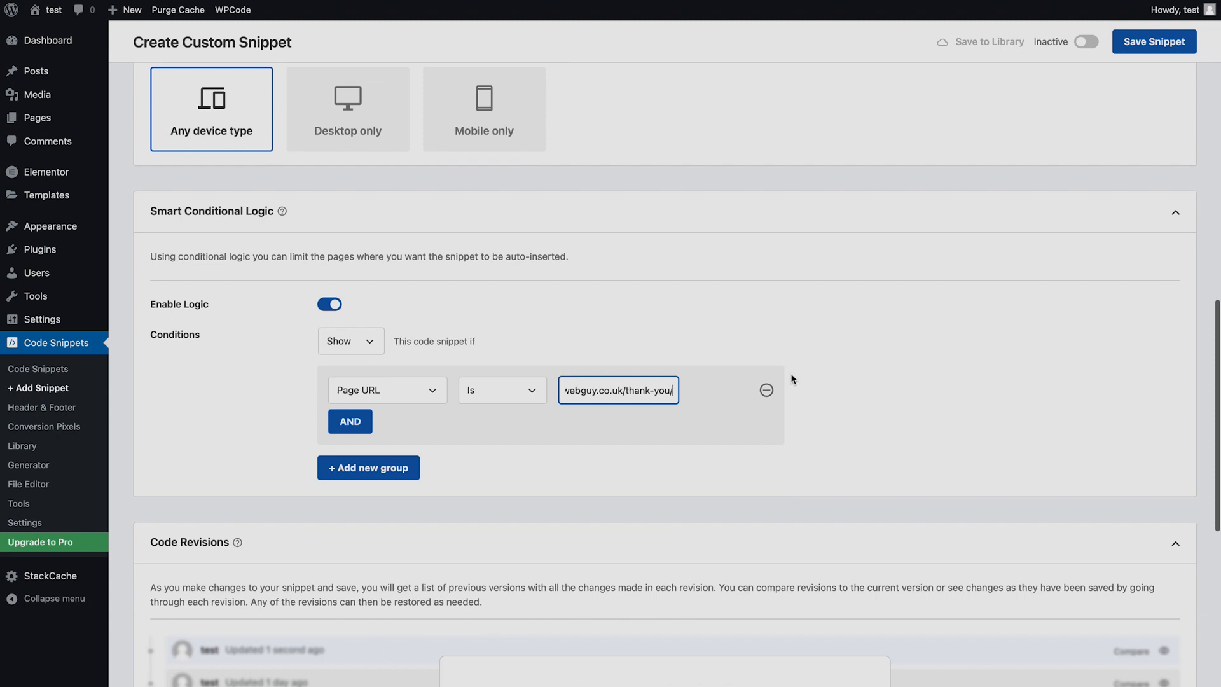
# Activate the lead event code snippet and save it.
pyautogui.scroll(15, 791, 373)
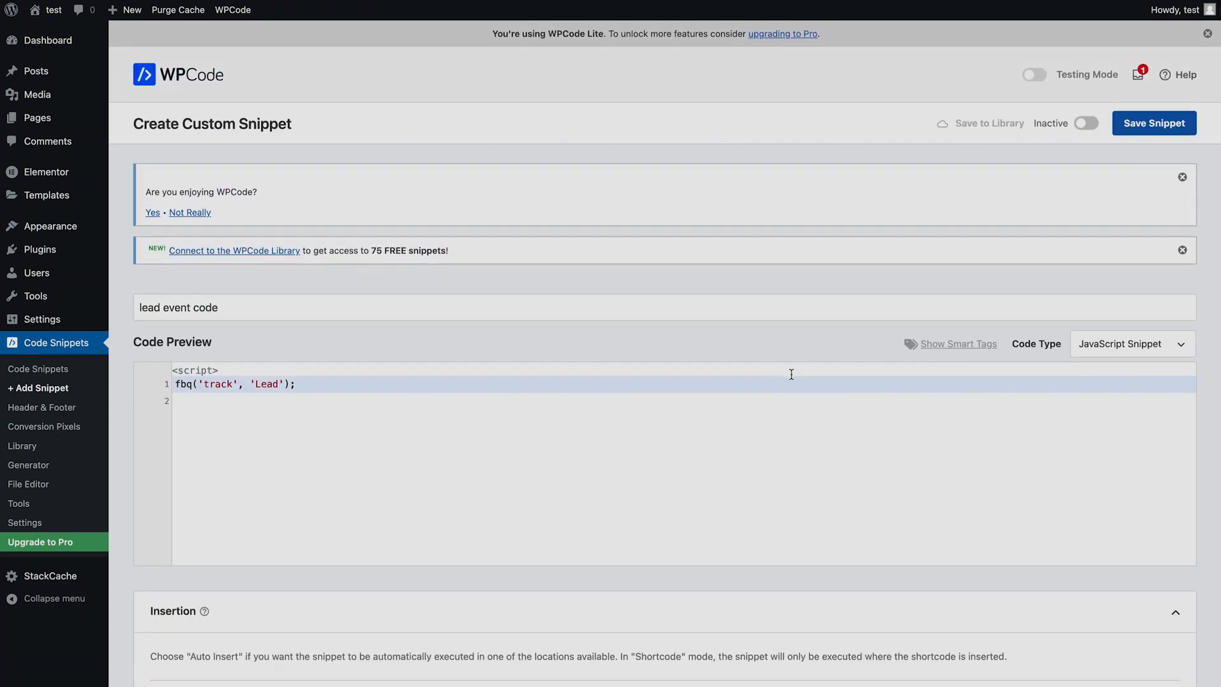
pyautogui.click(1099, 122)
pyautogui.click(1149, 124)
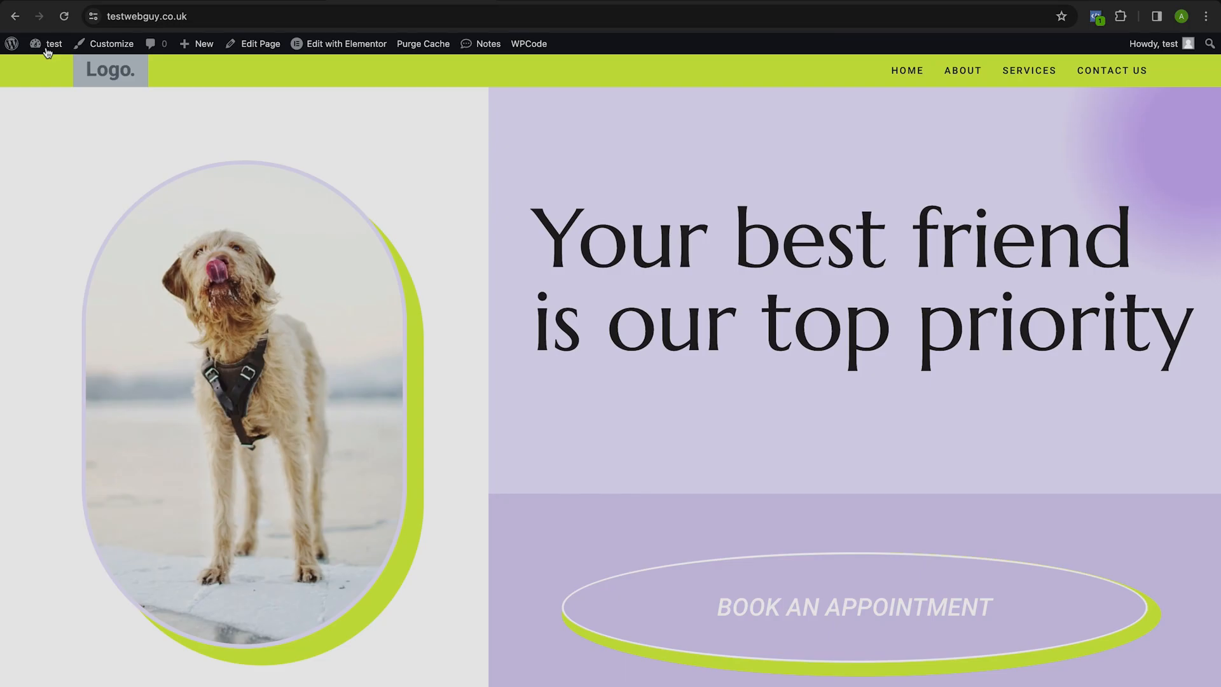
# Check the homepage and the thank-you page with Meta Pixel Helper to see which events fire on each.
pyautogui.click(1095, 16)
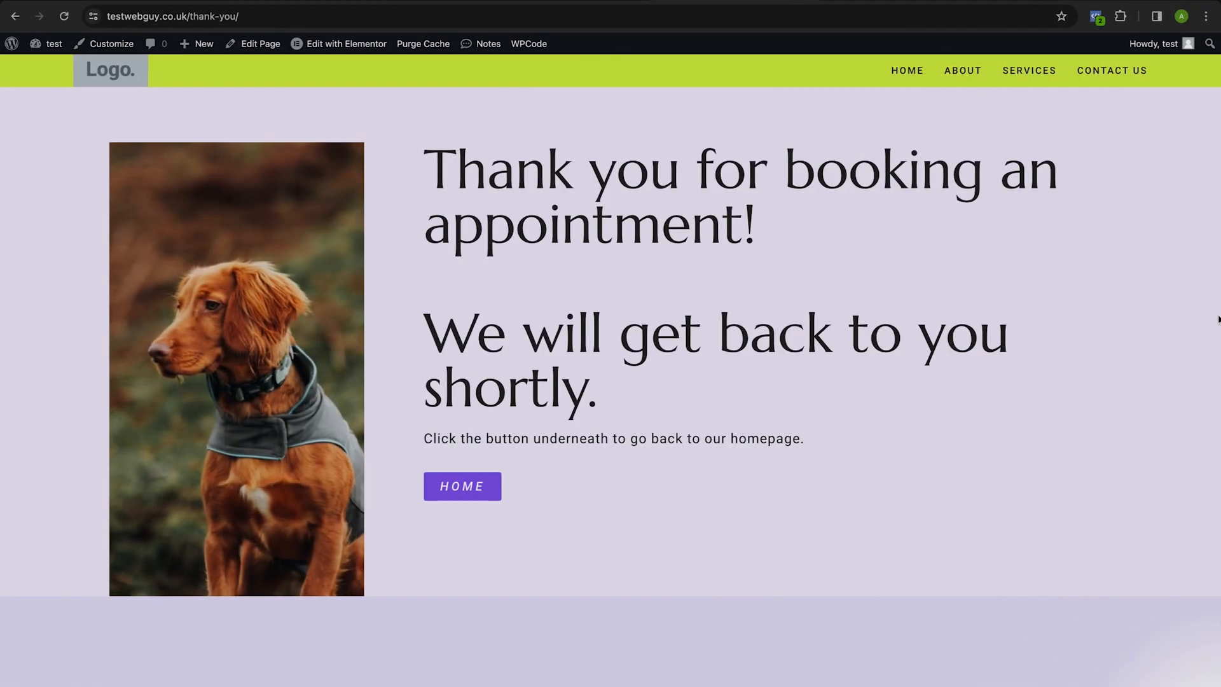
pyautogui.click(1095, 16)
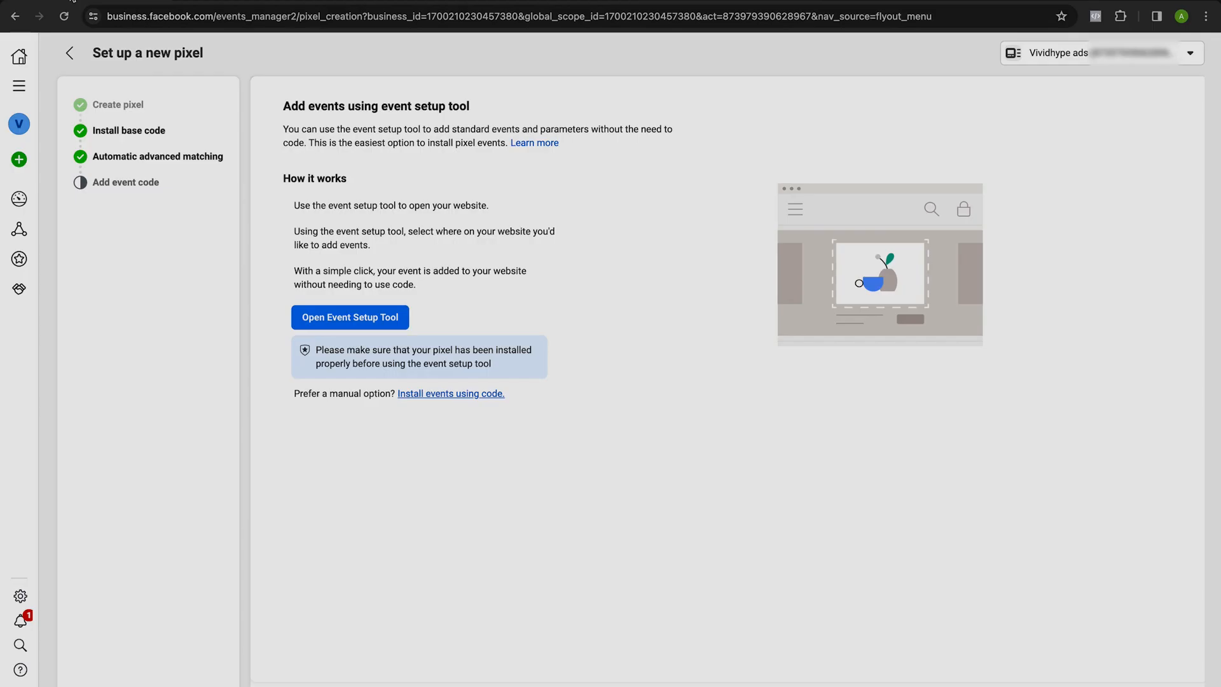
# In Meta Events Manager, leave the pixel setup and open the test events of the Show dataset.
pyautogui.click(68, 53)
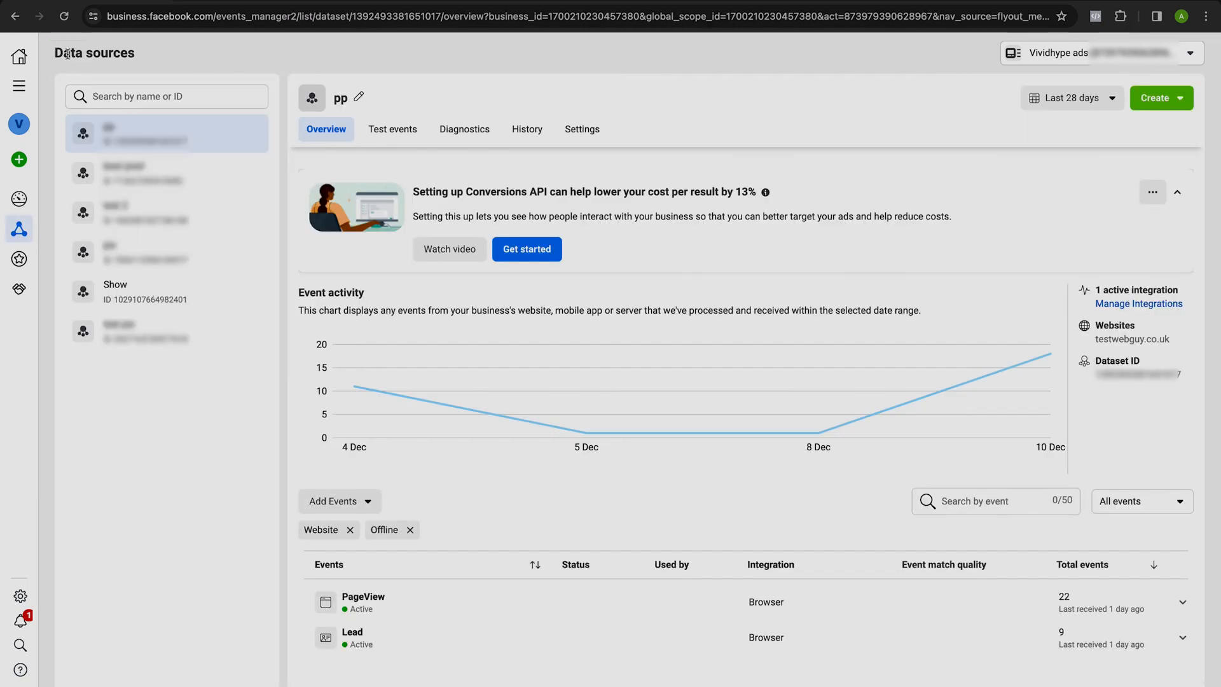
pyautogui.click(127, 291)
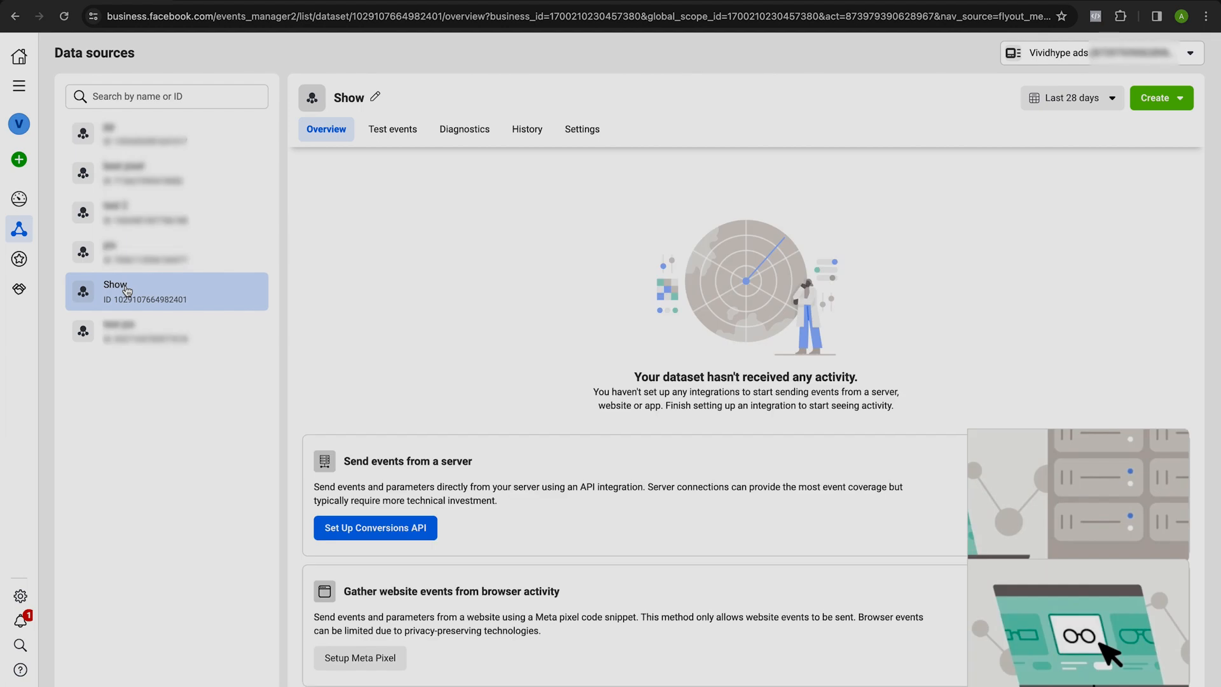
pyautogui.click(378, 132)
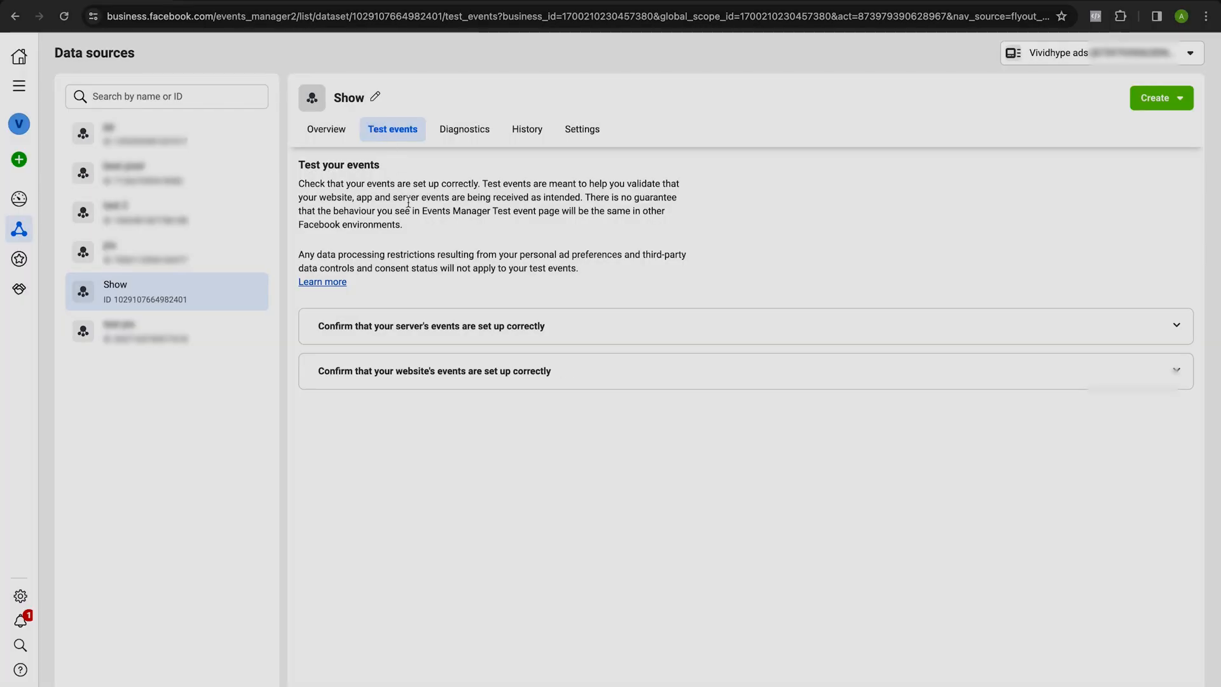
# Start the website events test with testwebguy.co.uk as the website URL and open the site.
pyautogui.click(438, 367)
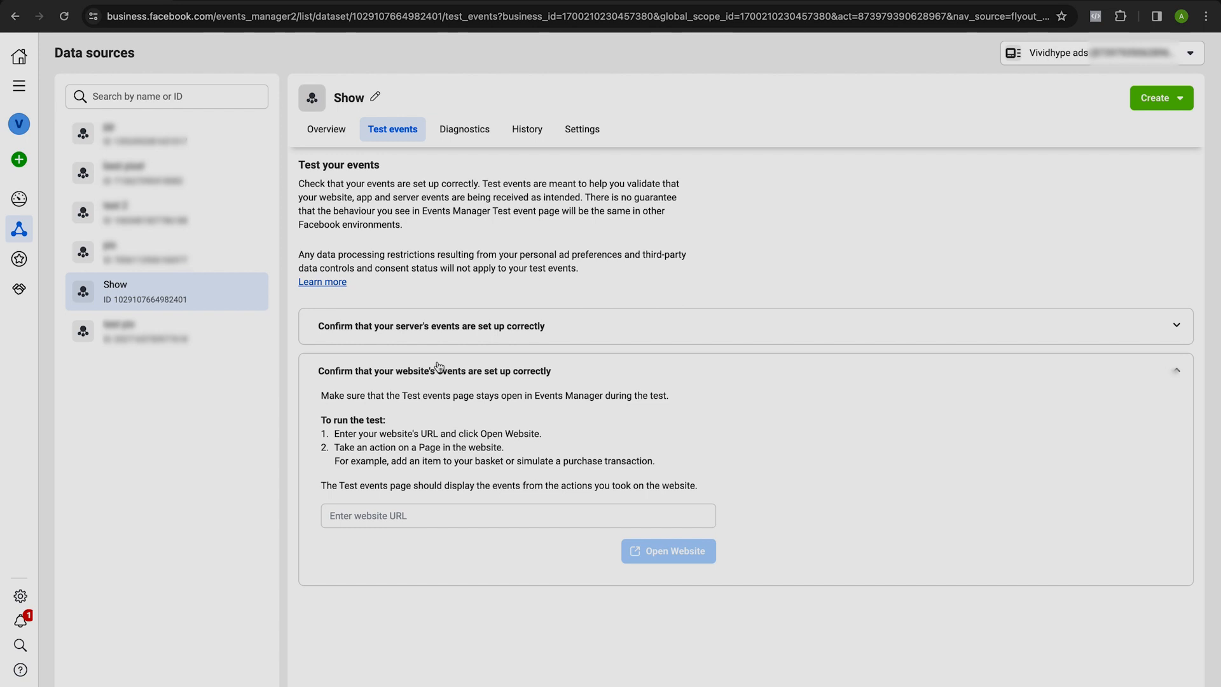
pyautogui.click(428, 514)
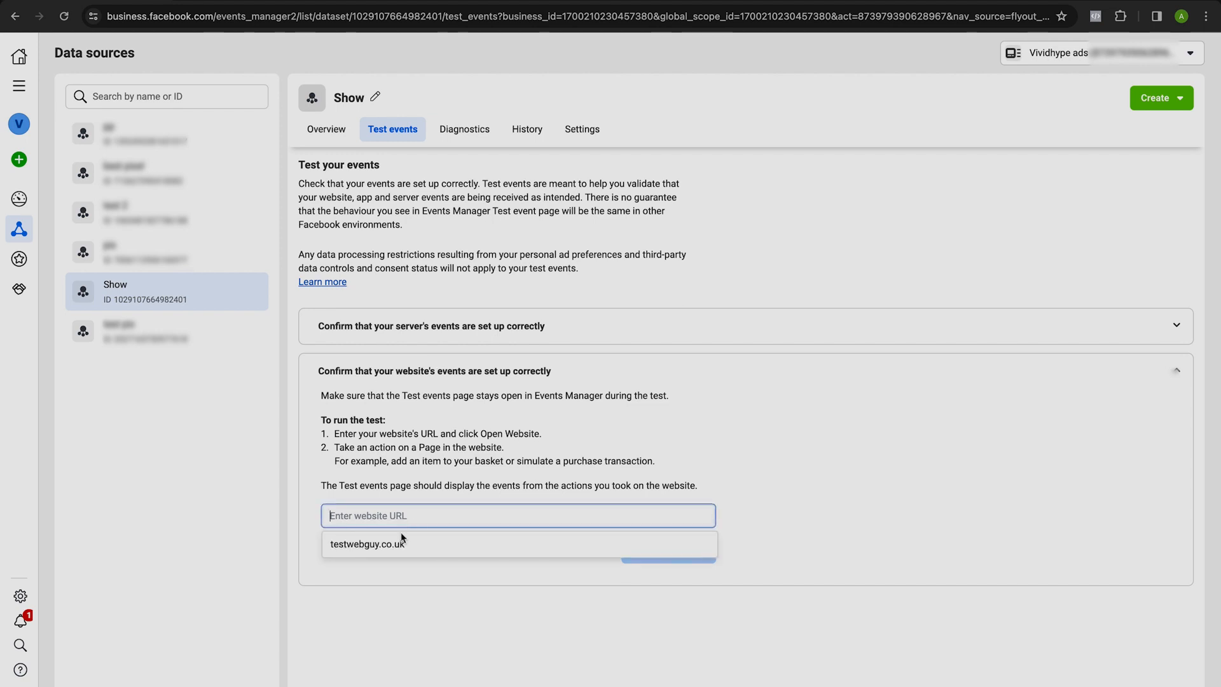
pyautogui.click(389, 545)
pyautogui.click(681, 556)
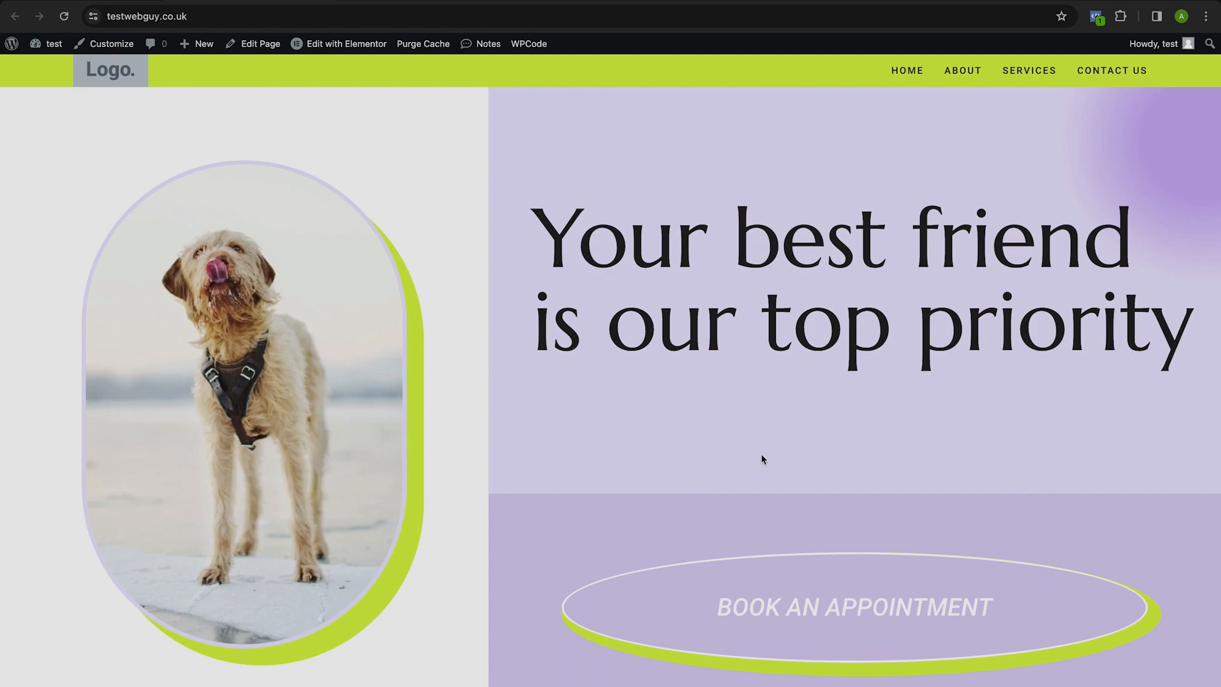
# Visit the site's About, Services and Home pages to generate page view test events.
pyautogui.click(973, 71)
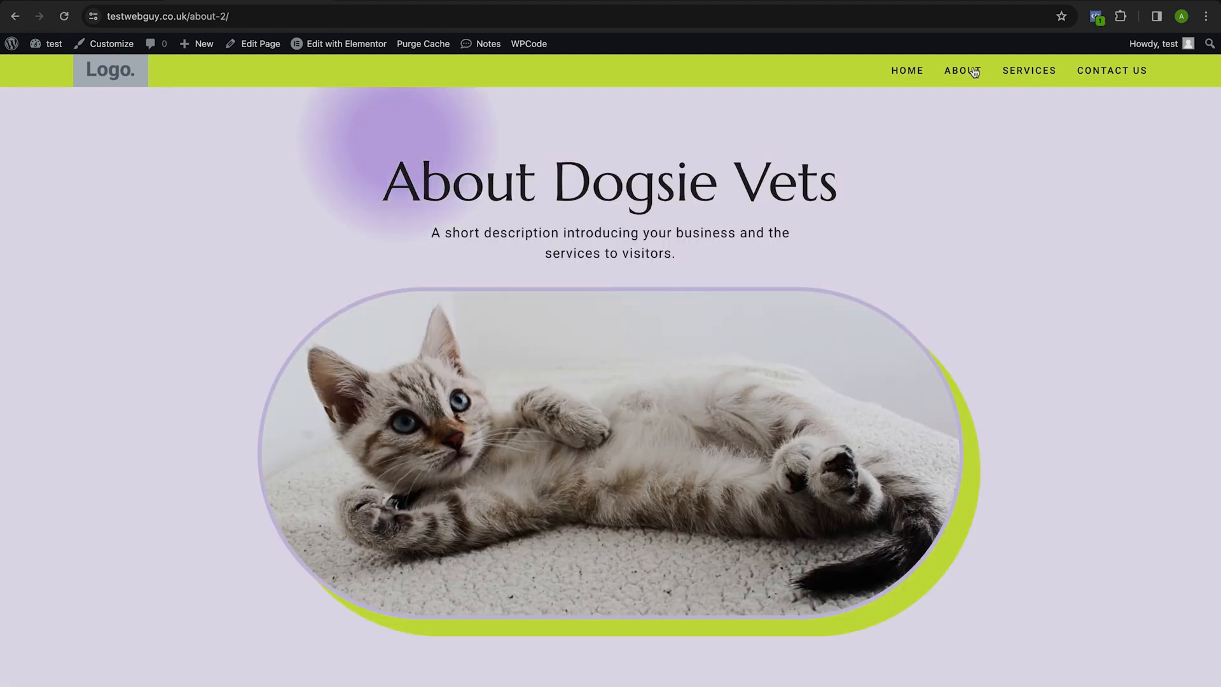
pyautogui.click(1025, 72)
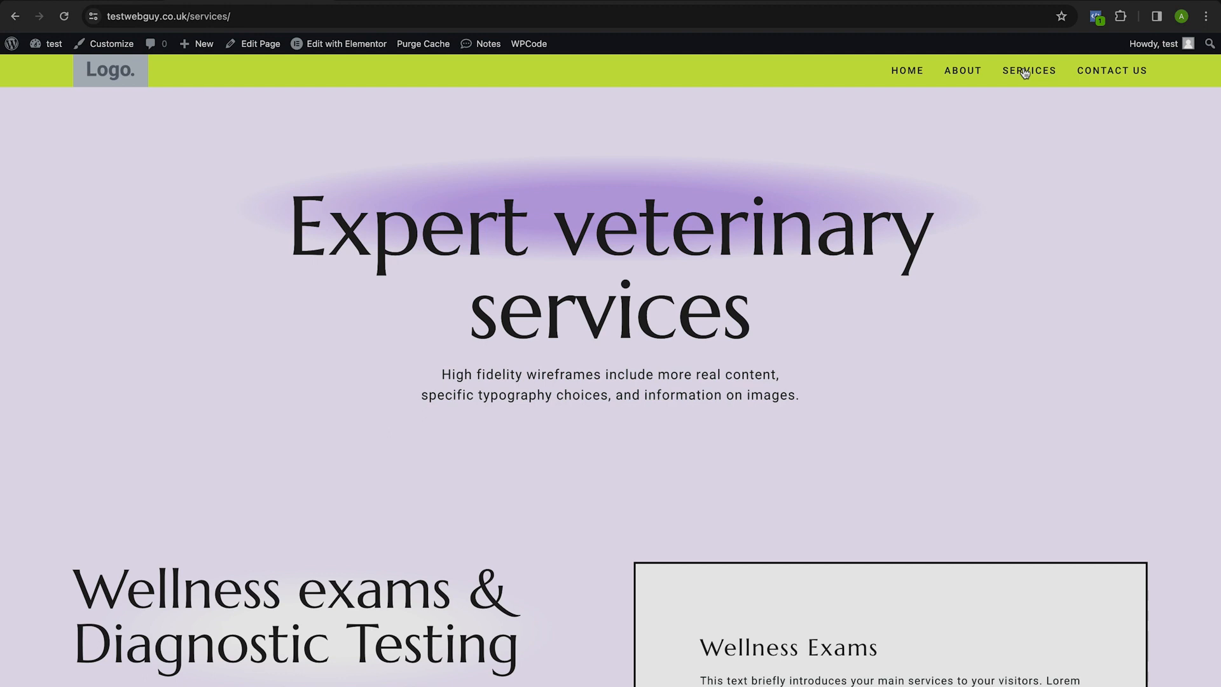
pyautogui.click(899, 77)
# Submit the homepage's Book an Appointment form with a test name and an e-mail address.
pyautogui.scroll(-15, 834, 495)
pyautogui.scroll(-20, 835, 496)
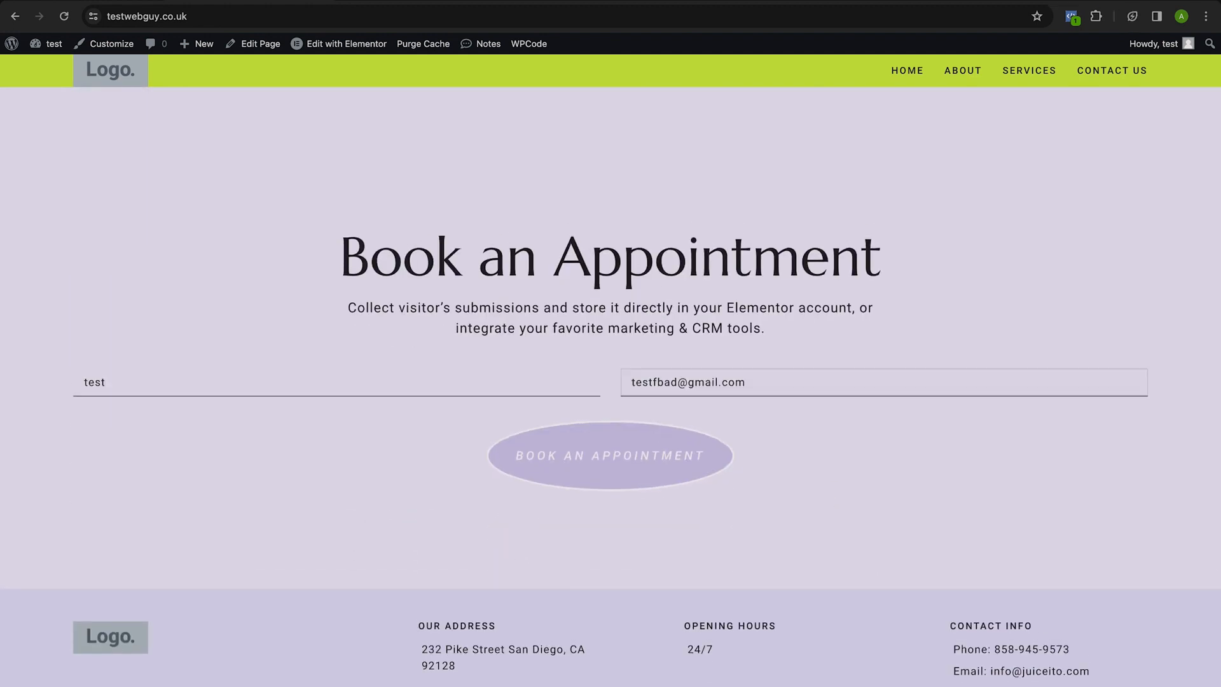
pyautogui.click(592, 477)
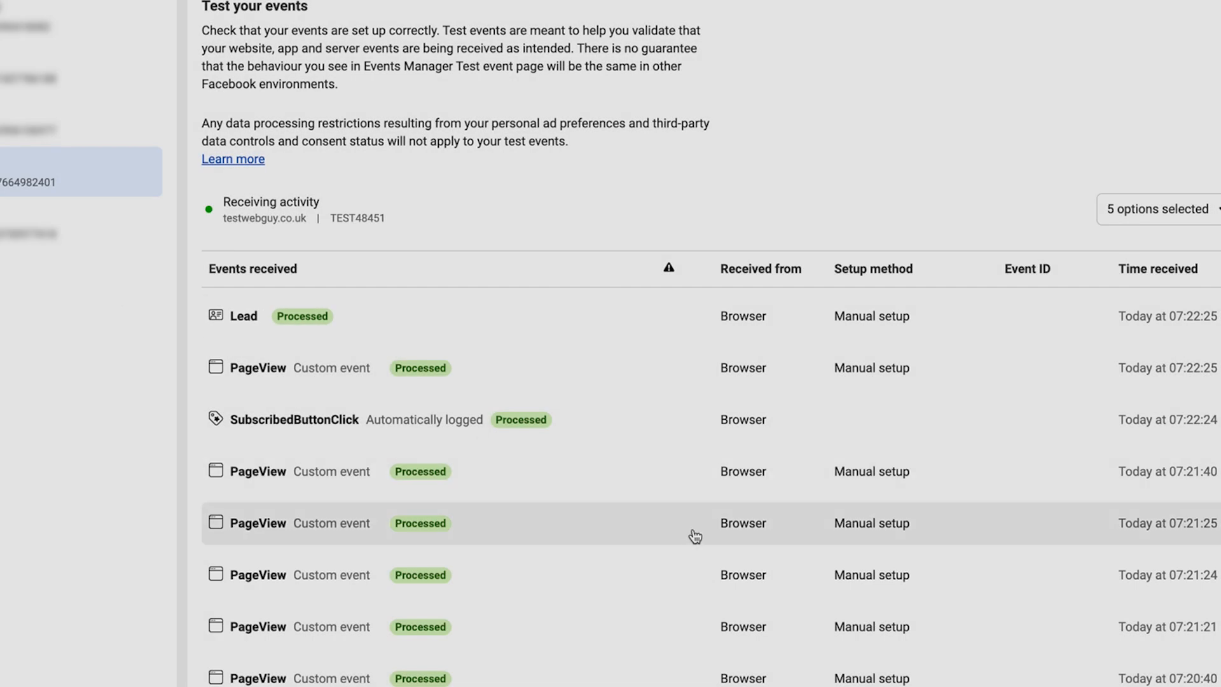
# Review the received test events in Events Manager, reload the page and open the Show dataset's overview.
pyautogui.scroll(-1, 694, 536)
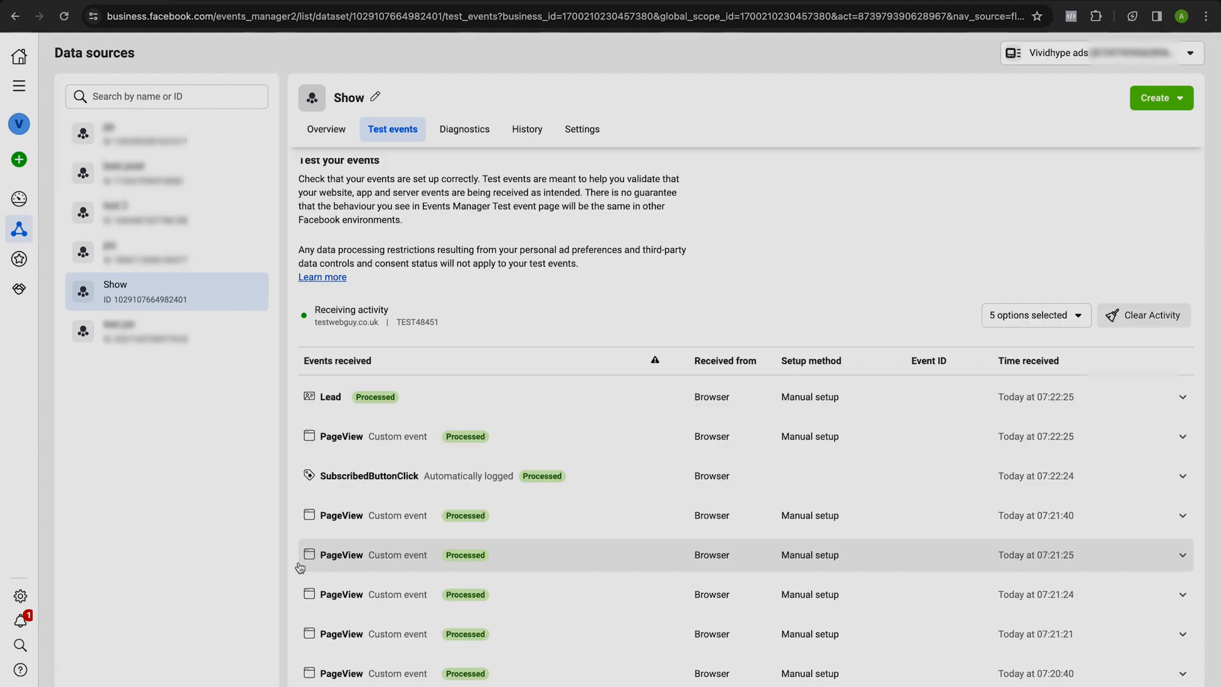
pyautogui.click(64, 18)
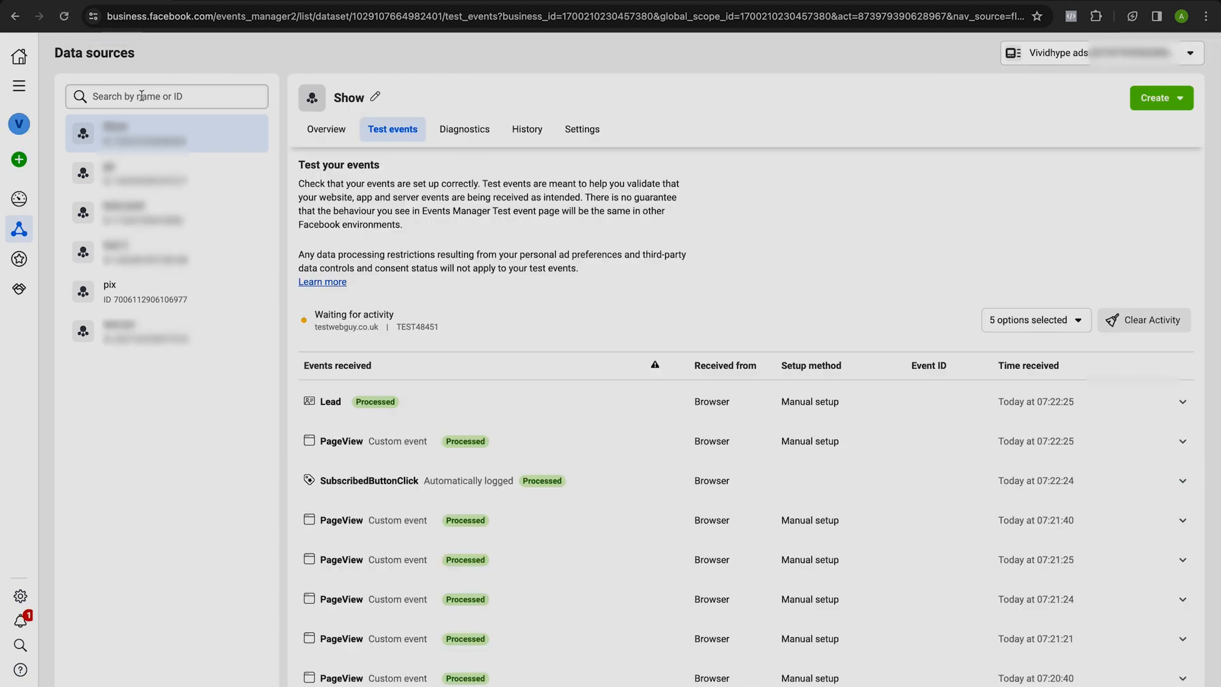
pyautogui.click(308, 134)
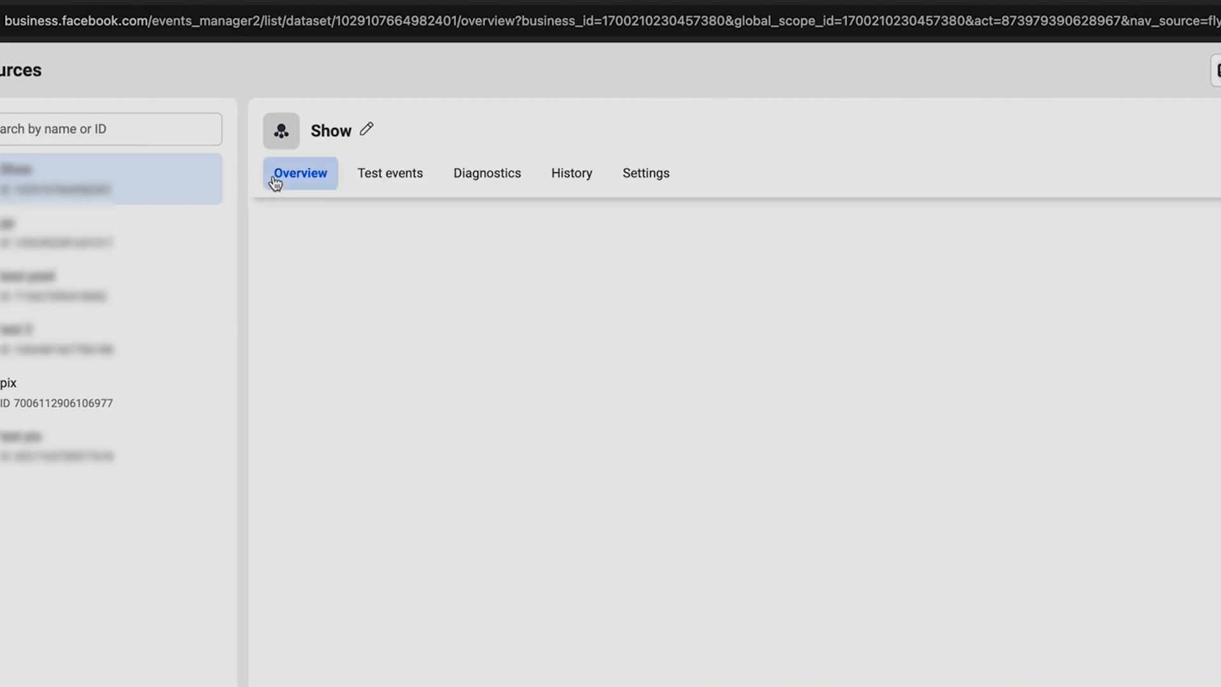